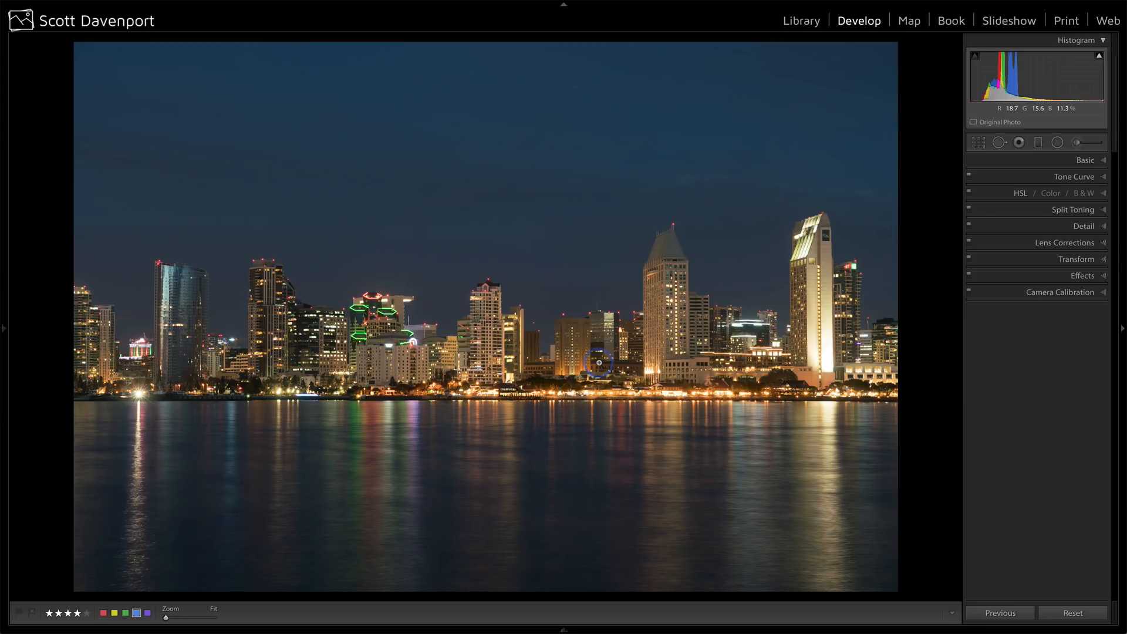
Visualize spots in Spot Removal and heal the dust spots in the upper-middle sky and around the two tall right-hand towers, using Heal at size 42.
{"action": "key", "text": "q"}
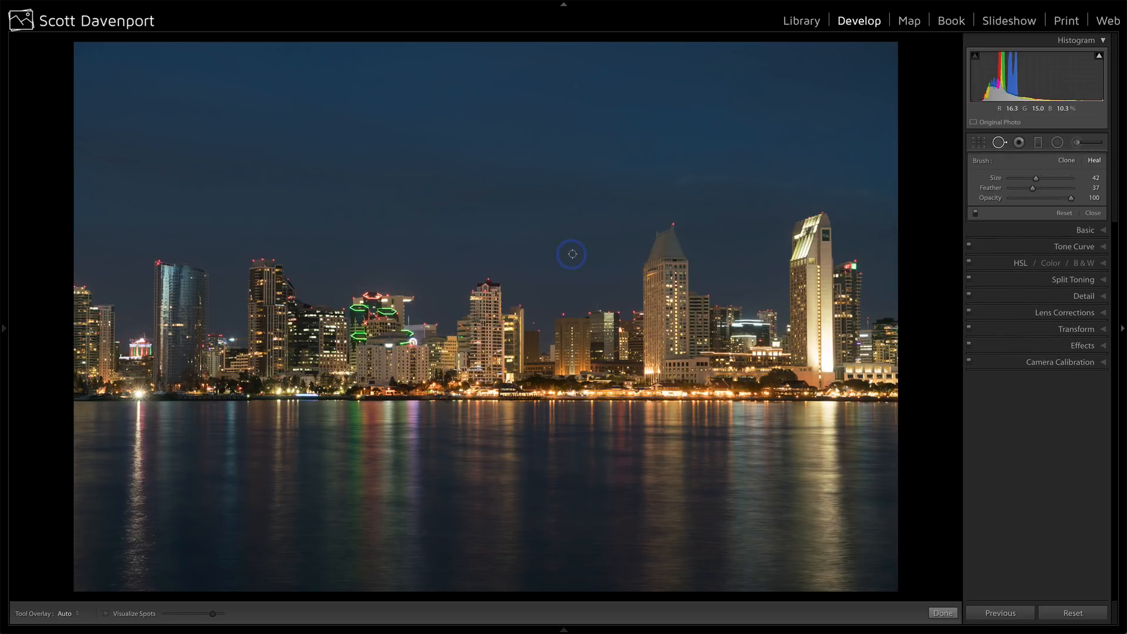
{"action": "key", "text": "a"}
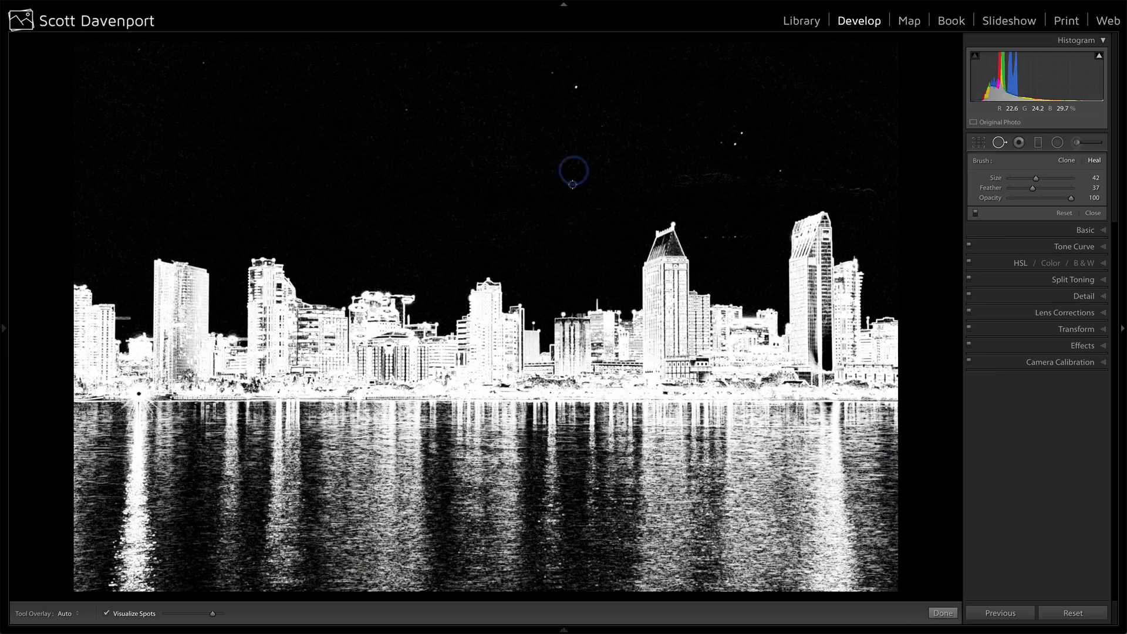
{"action": "left_click", "coordinate": [575, 86]}
{"action": "left_click", "coordinate": [742, 134]}
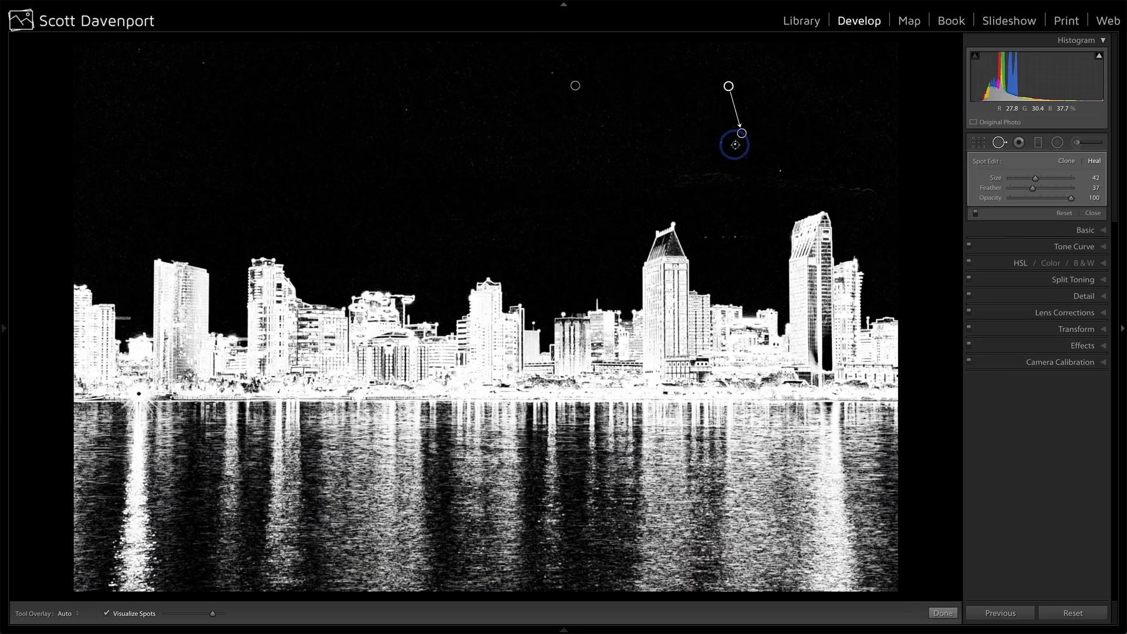
{"action": "left_click", "coordinate": [778, 174]}
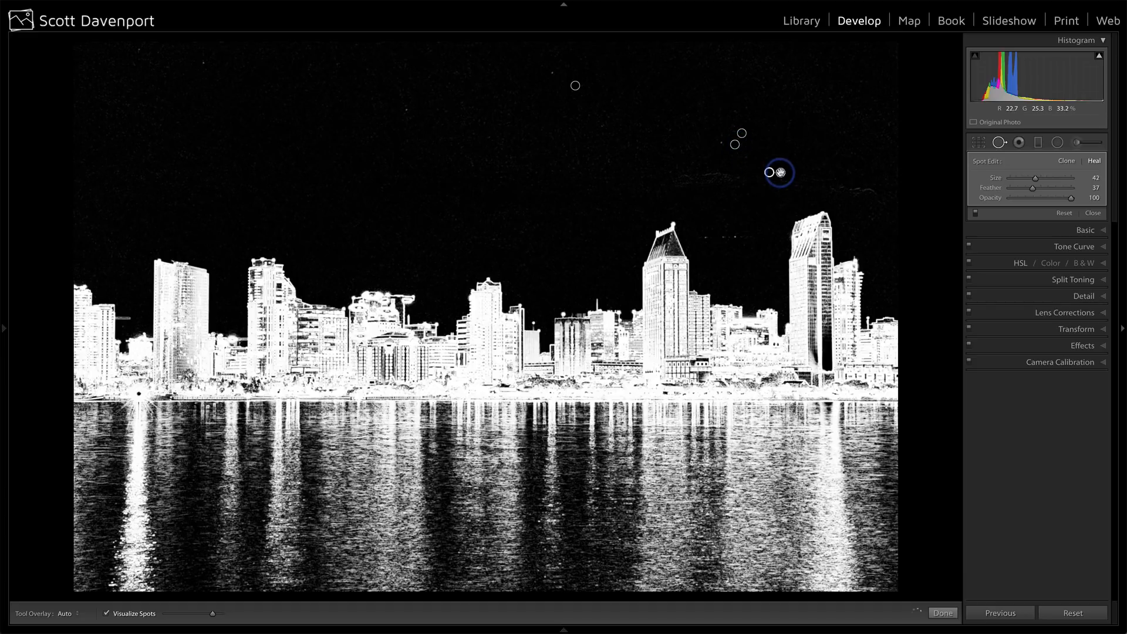
{"action": "left_click", "coordinate": [733, 236]}
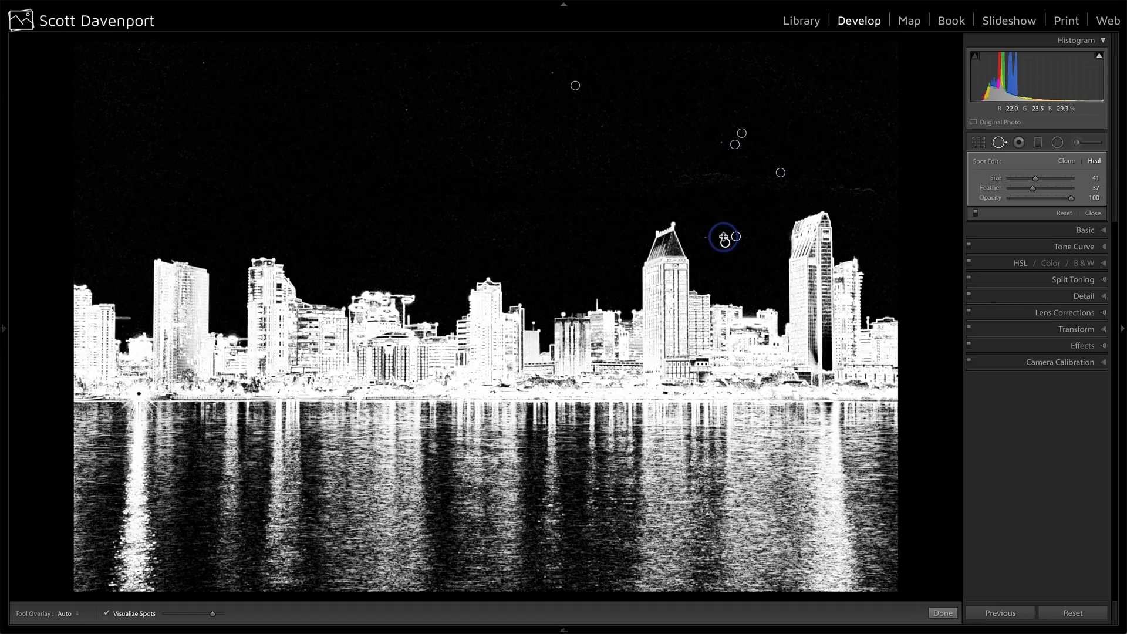
{"action": "left_click", "coordinate": [706, 236]}
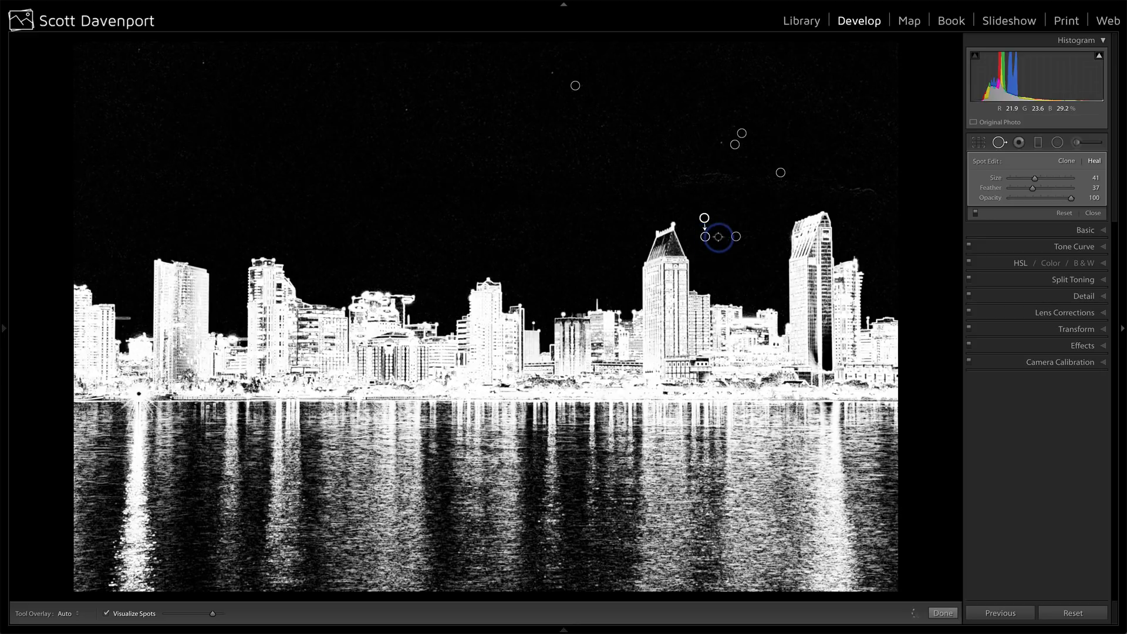
Heal the remaining dust spots across the upper sky and beside the earlier repairs, and finish Spot Removal.
{"action": "left_click", "coordinate": [541, 70]}
{"action": "left_click", "coordinate": [597, 122]}
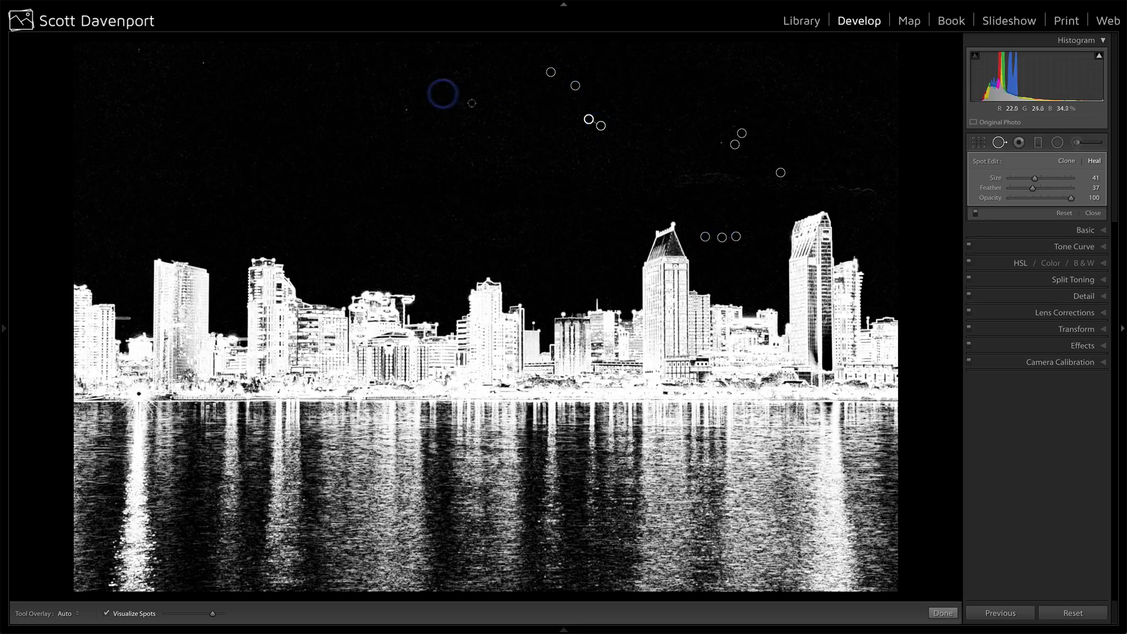
{"action": "left_click", "coordinate": [405, 110]}
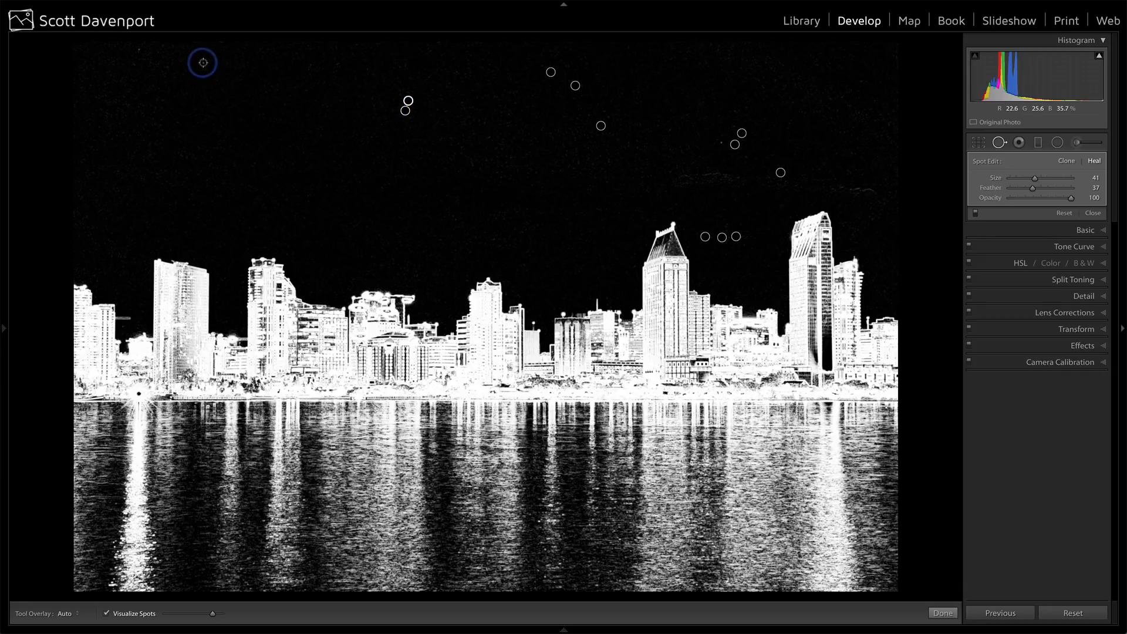
{"action": "left_click", "coordinate": [202, 62]}
{"action": "left_click", "coordinate": [139, 50]}
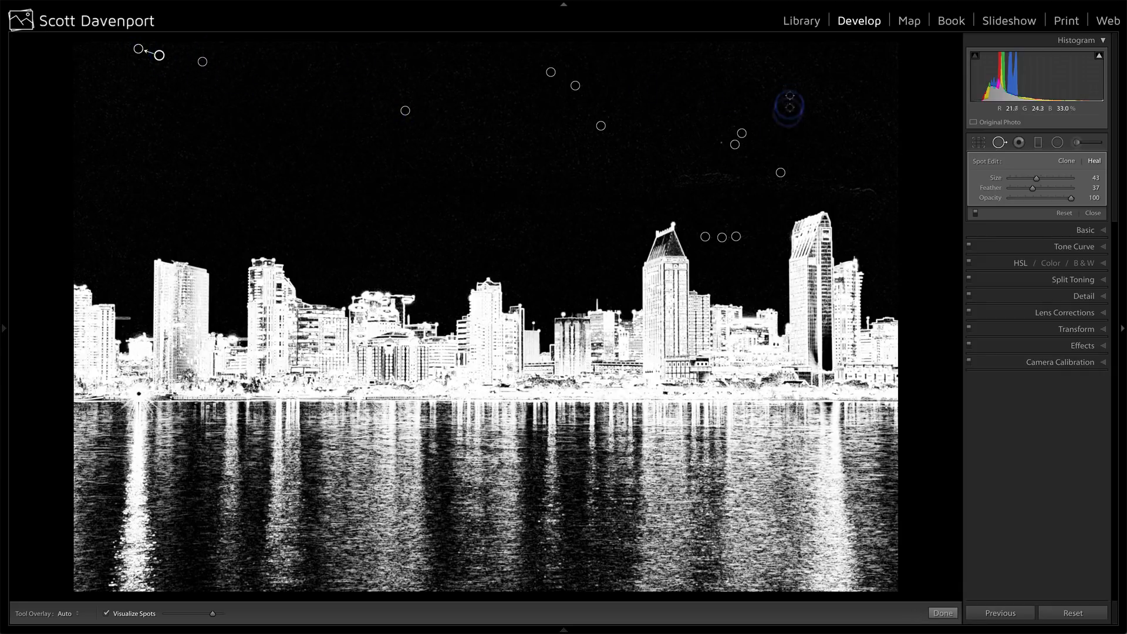
{"action": "left_click", "coordinate": [720, 143]}
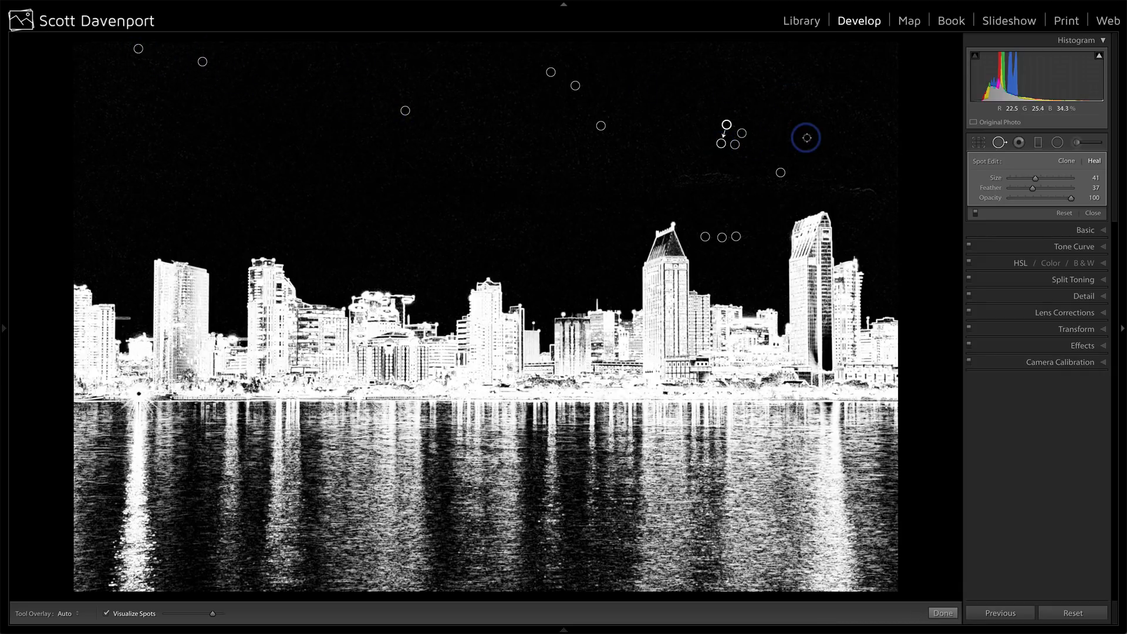
{"action": "key", "text": "q"}
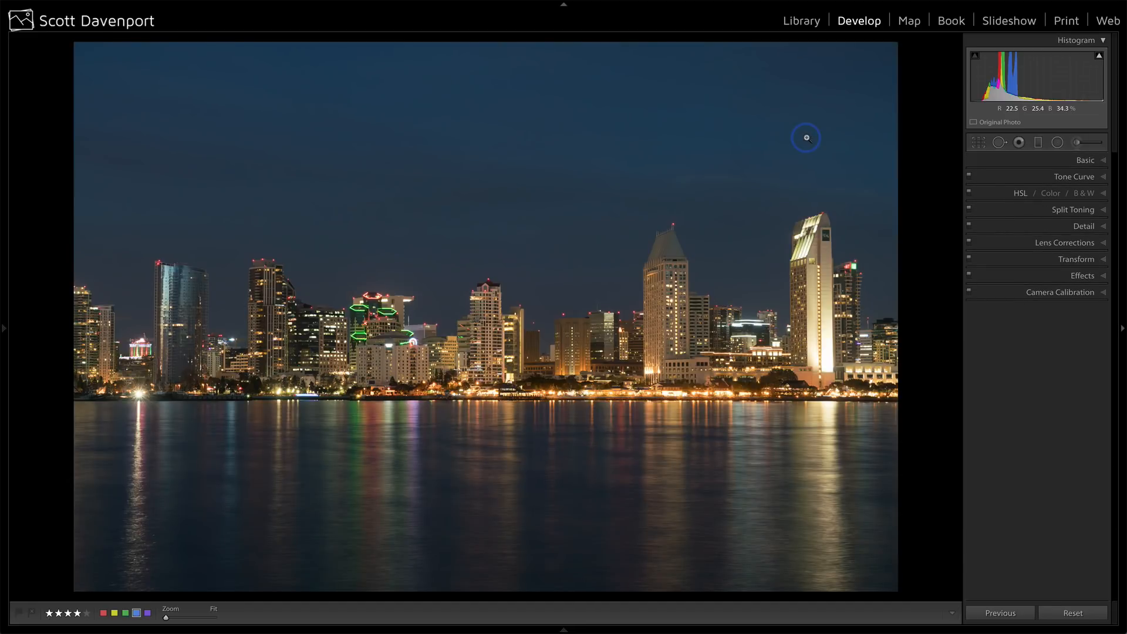
Set the photo's white balance to Temp 4,279 and Tint +3.
{"action": "left_click", "coordinate": [1085, 160]}
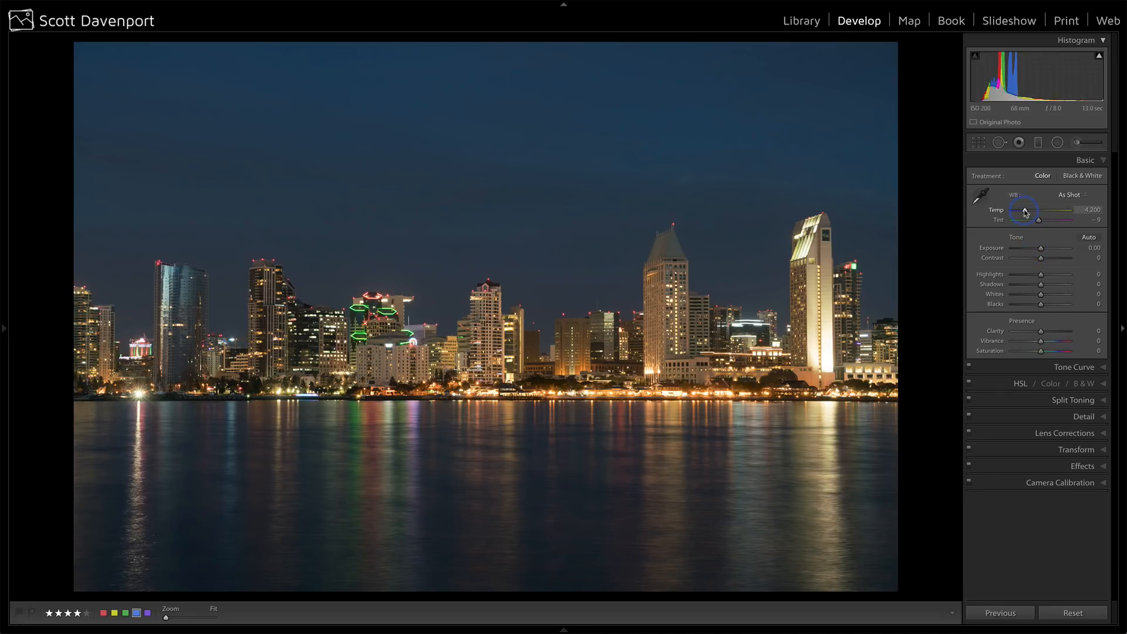
{"action": "left_click_drag", "start_coordinate": [1025, 212], "coordinate": [1026, 213]}
{"action": "left_click_drag", "start_coordinate": [1026, 213], "coordinate": [1041, 222]}
{"action": "left_click", "coordinate": [1038, 221]}
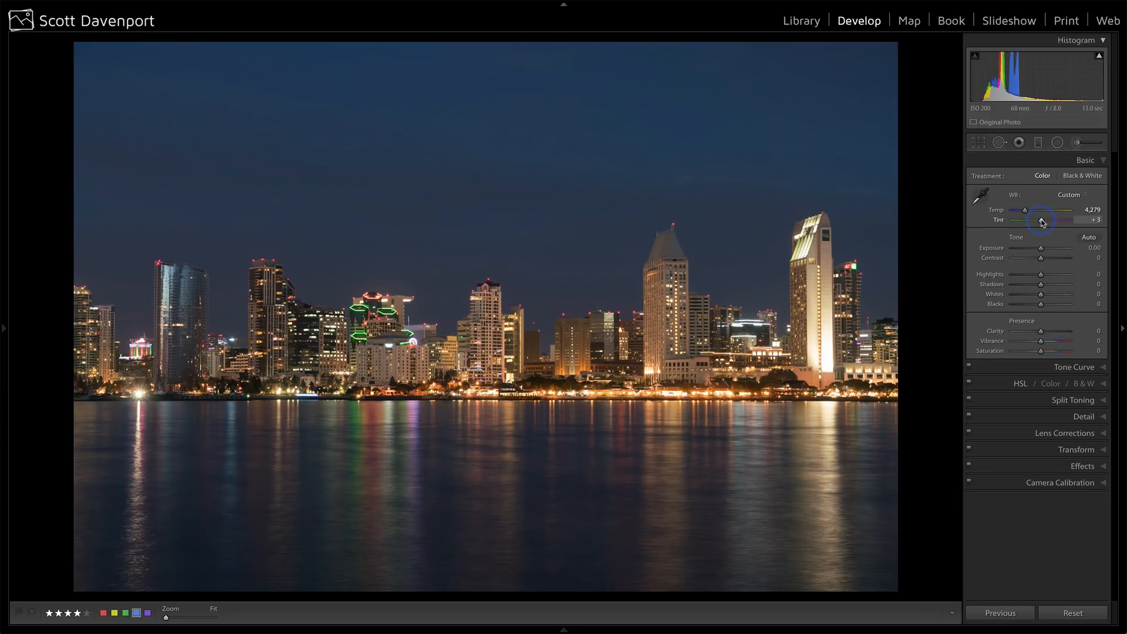
Compare the custom white balance with the As Shot preset and return to Custom.
{"action": "left_click", "coordinate": [1069, 194]}
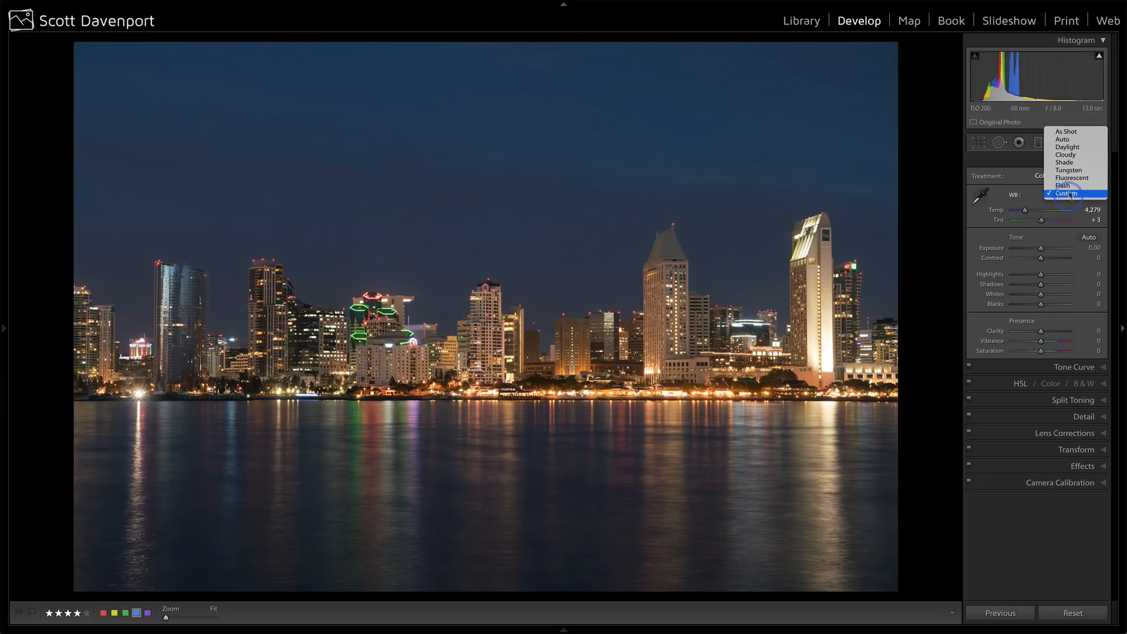
{"action": "left_click", "coordinate": [1076, 133]}
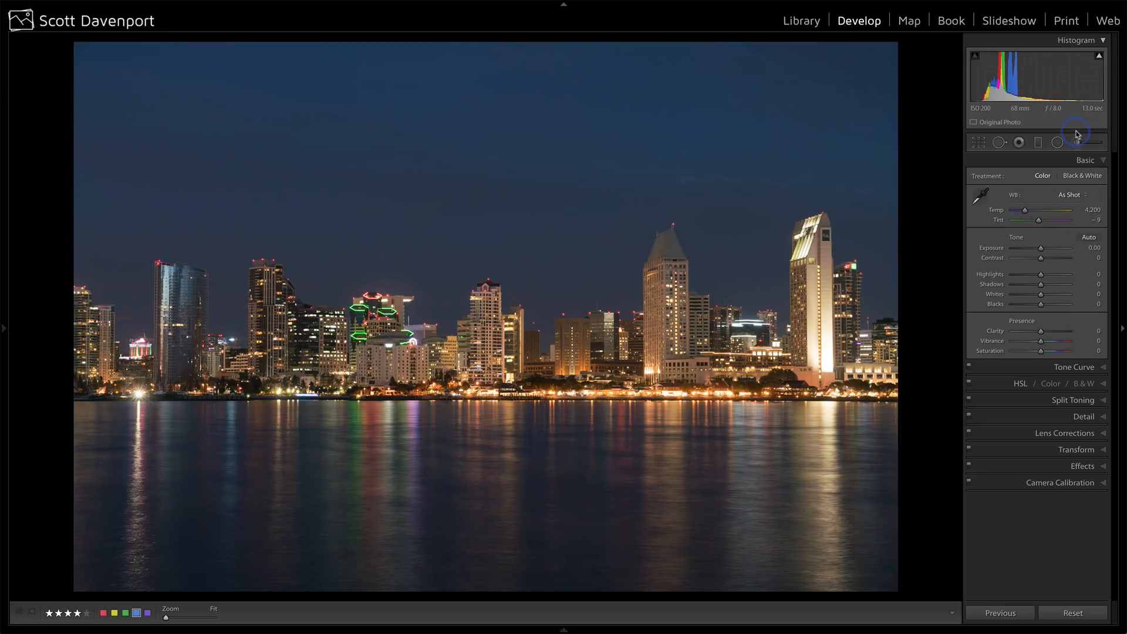
{"action": "left_click", "coordinate": [1069, 194]}
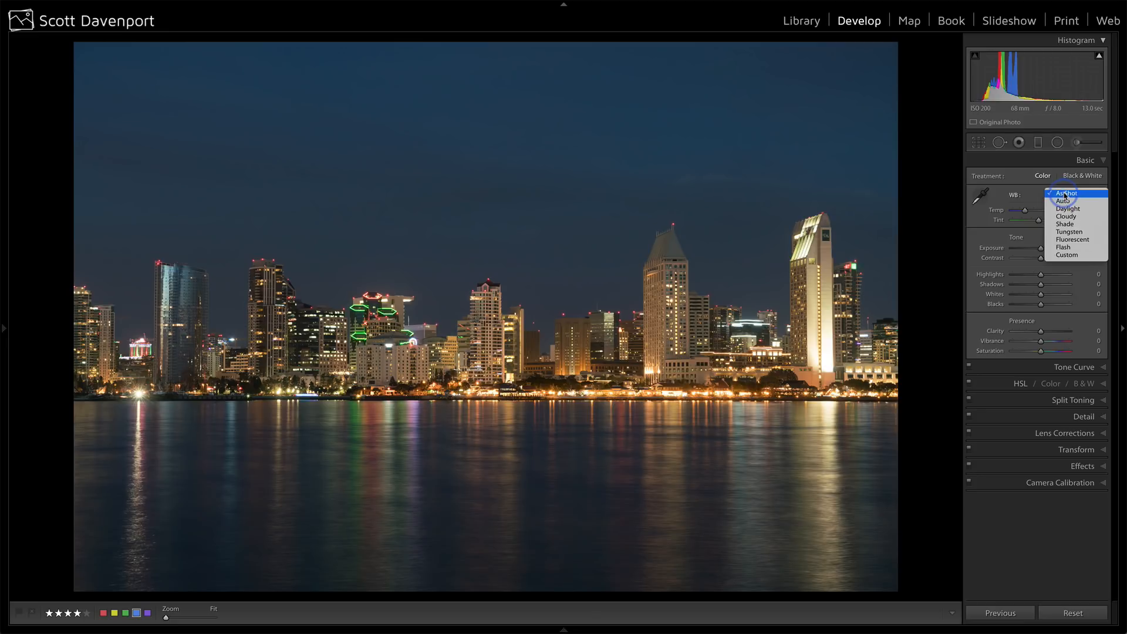
{"action": "left_click", "coordinate": [1065, 255]}
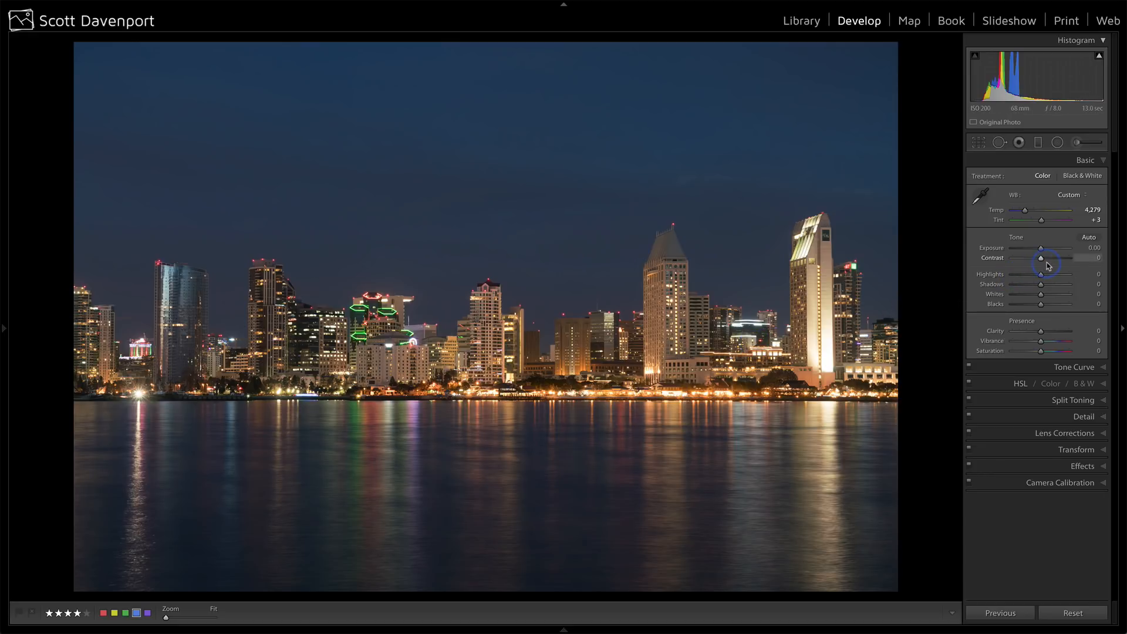
Set the photo's Blacks to −8 and Contrast to +11, try raising Shadows and reset that value to 0.
{"action": "left_click", "coordinate": [1040, 305], "text": "alt"}
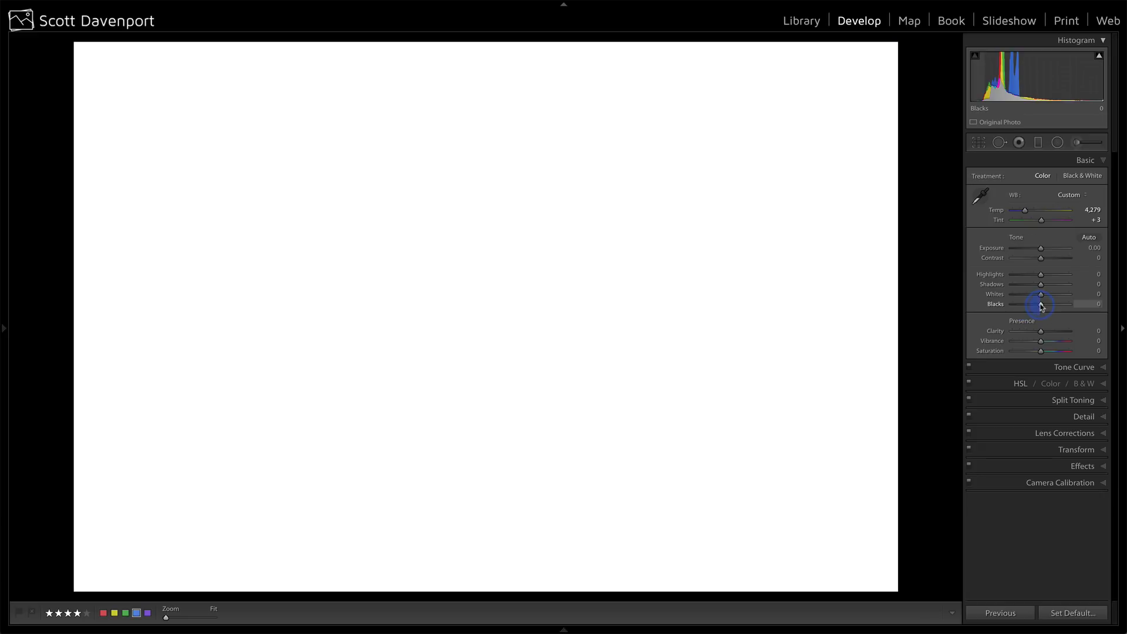
{"action": "left_click_drag", "start_coordinate": [1040, 305], "coordinate": [1038, 306]}
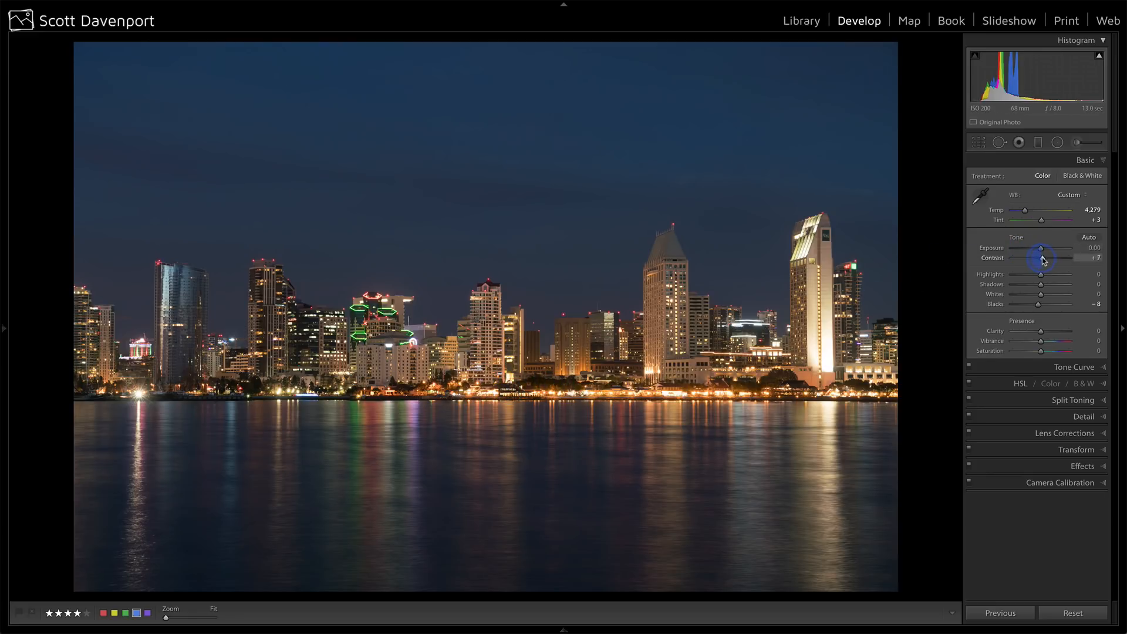
{"action": "left_click_drag", "start_coordinate": [1042, 260], "coordinate": [1043, 260]}
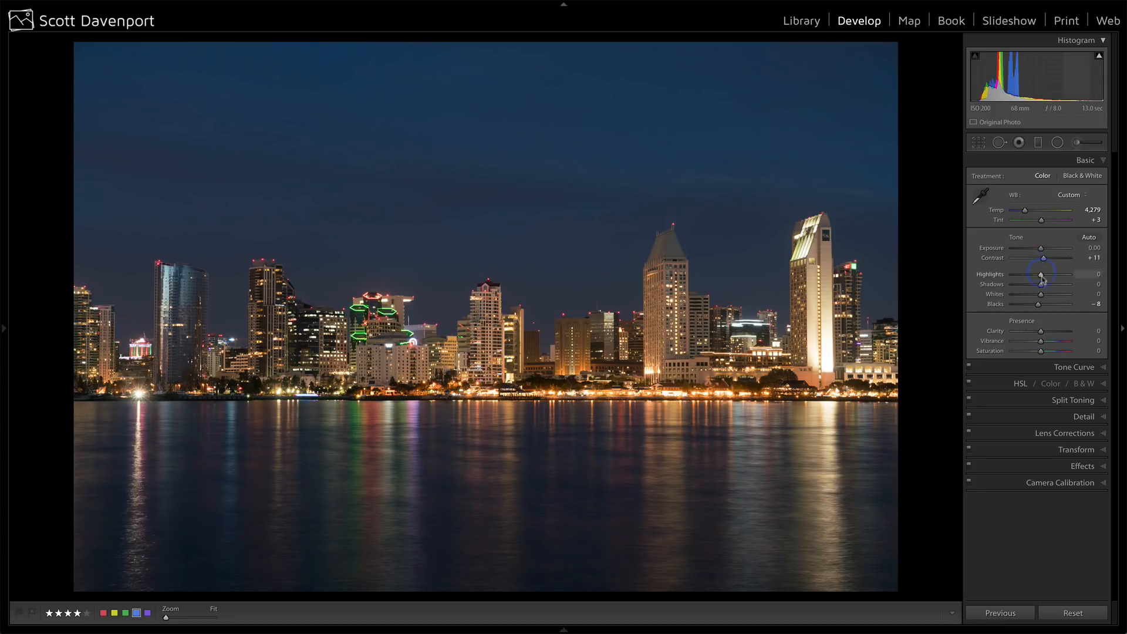
{"action": "left_click_drag", "start_coordinate": [1040, 285], "coordinate": [1050, 288]}
{"action": "double_click", "coordinate": [993, 285]}
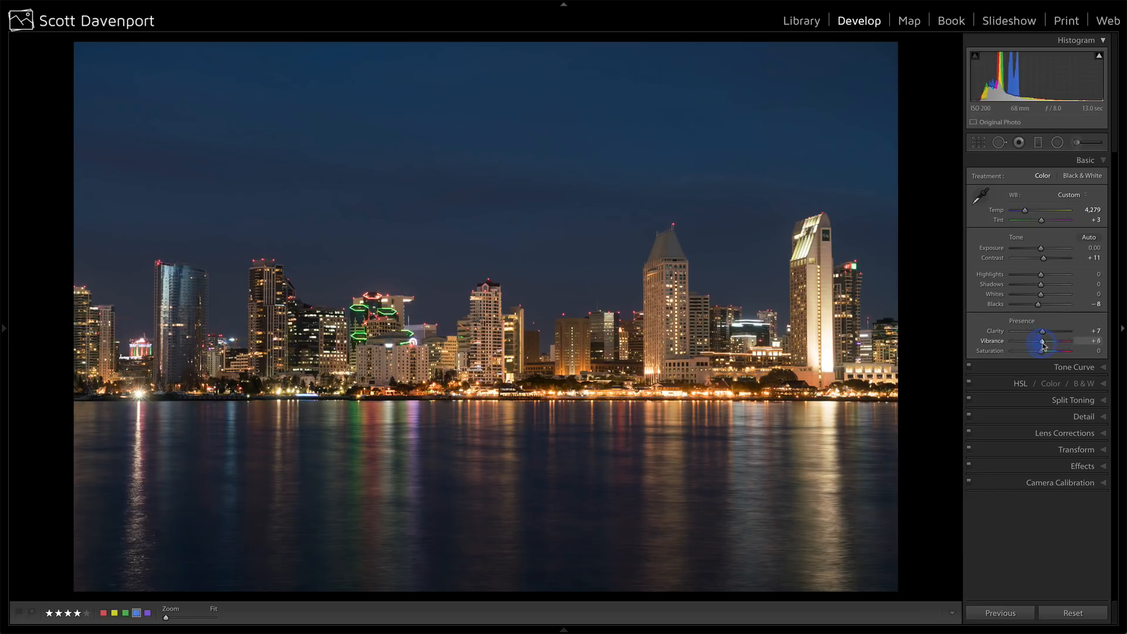
Set the photo's Presence values to Clarity +7, Vibrance +9 and Saturation +4.
{"action": "left_click_drag", "start_coordinate": [1043, 347], "coordinate": [1044, 346]}
{"action": "left_click_drag", "start_coordinate": [1041, 351], "coordinate": [1042, 353]}
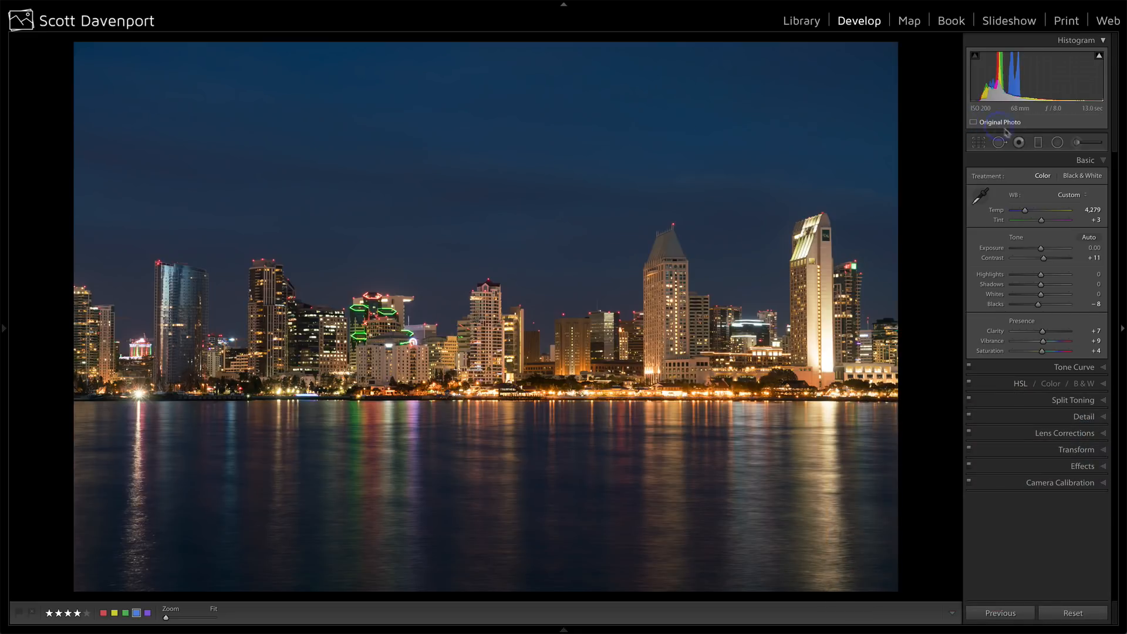
Add a graduated filter over the water with a narrow transition at the shoreline and level it with the waterline.
{"action": "left_click", "coordinate": [1038, 142]}
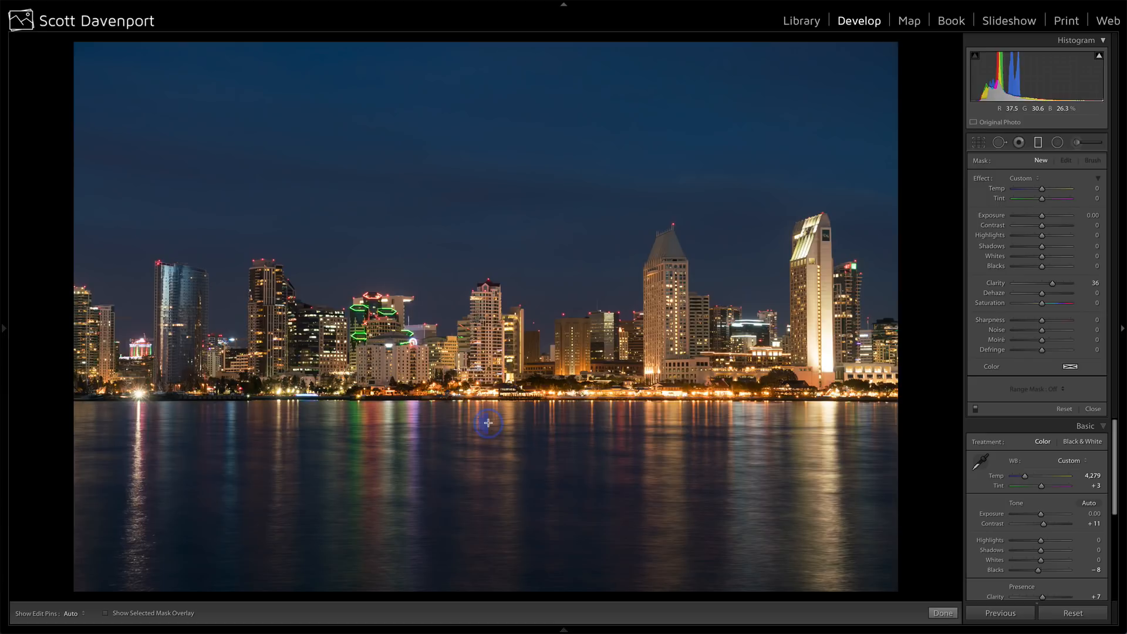
{"action": "left_click_drag", "start_coordinate": [488, 423], "coordinate": [490, 381]}
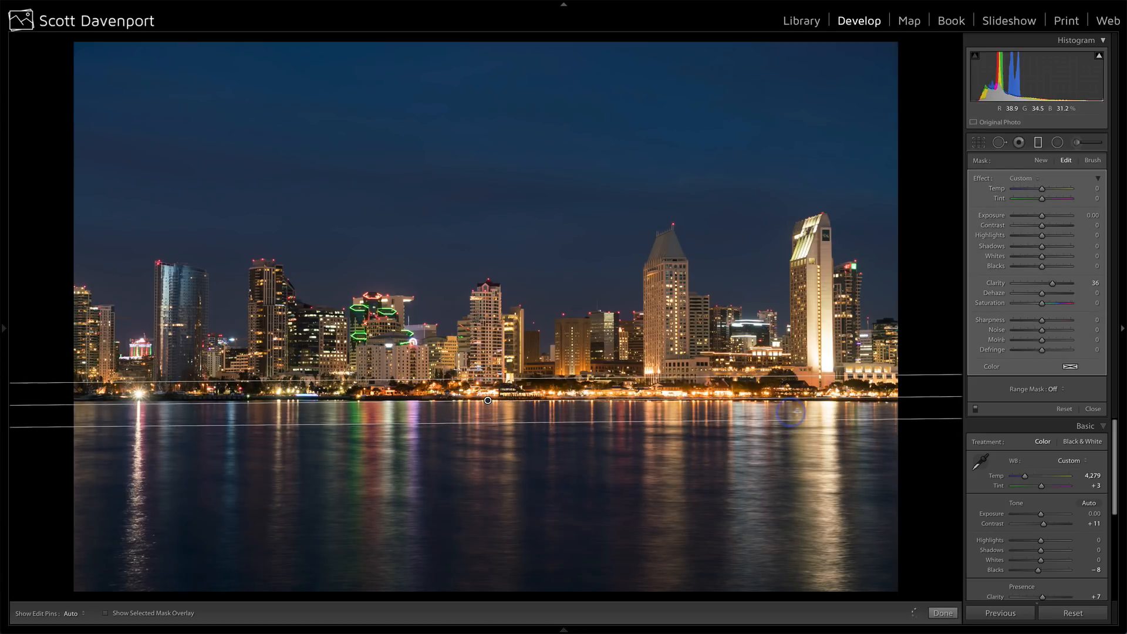
{"action": "left_click_drag", "start_coordinate": [808, 402], "coordinate": [845, 402]}
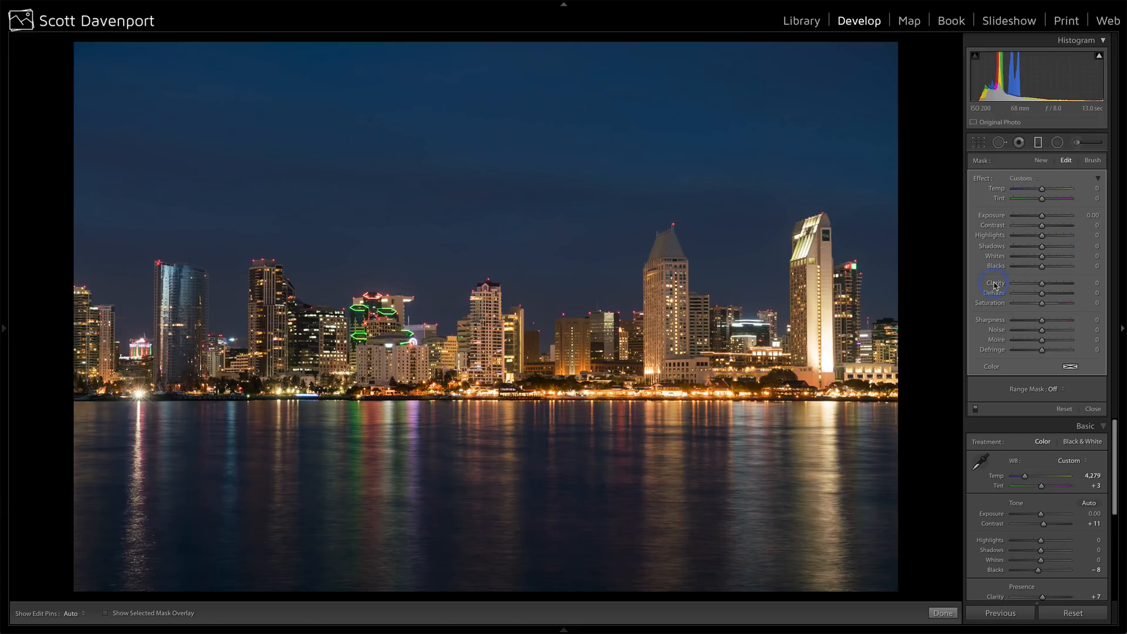
Set the water filter to Clarity 0, Shadows 30 and Saturation 47, raise its Contrast slightly, and check its effect on the reflections.
{"action": "left_click_drag", "start_coordinate": [1041, 249], "coordinate": [1045, 250]}
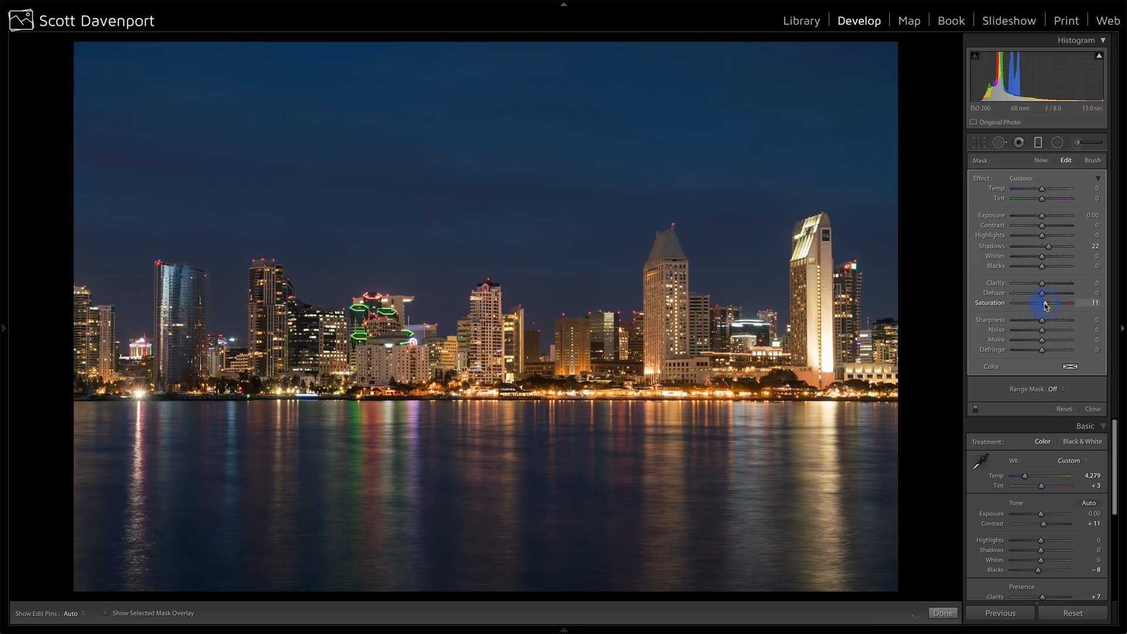
{"action": "left_click_drag", "start_coordinate": [1049, 305], "coordinate": [1052, 305]}
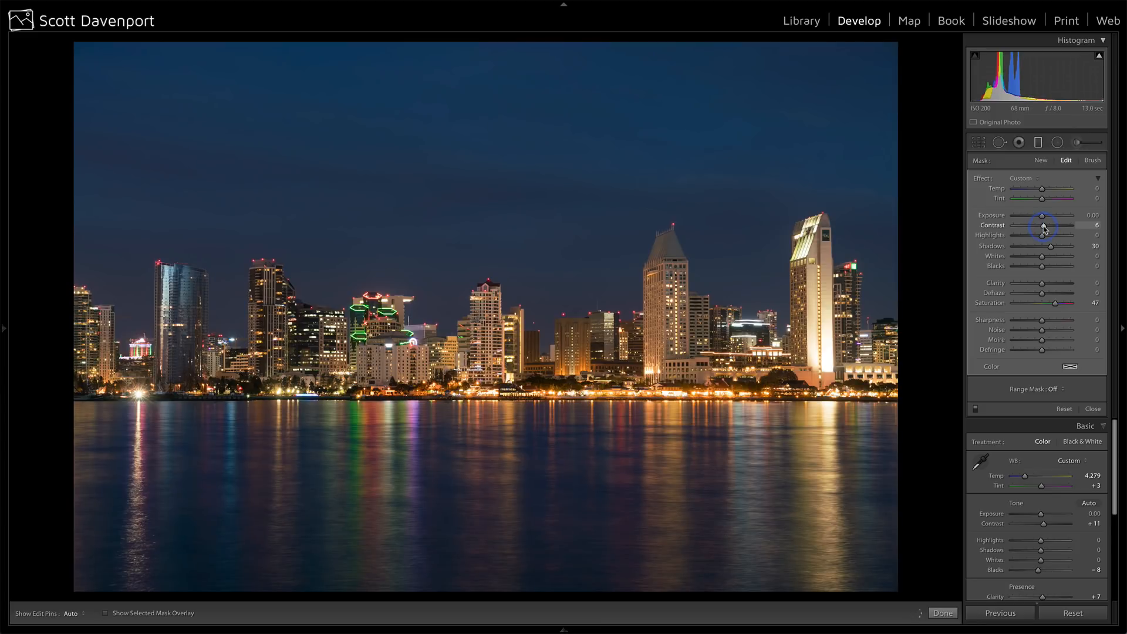
{"action": "left_click", "coordinate": [976, 410]}
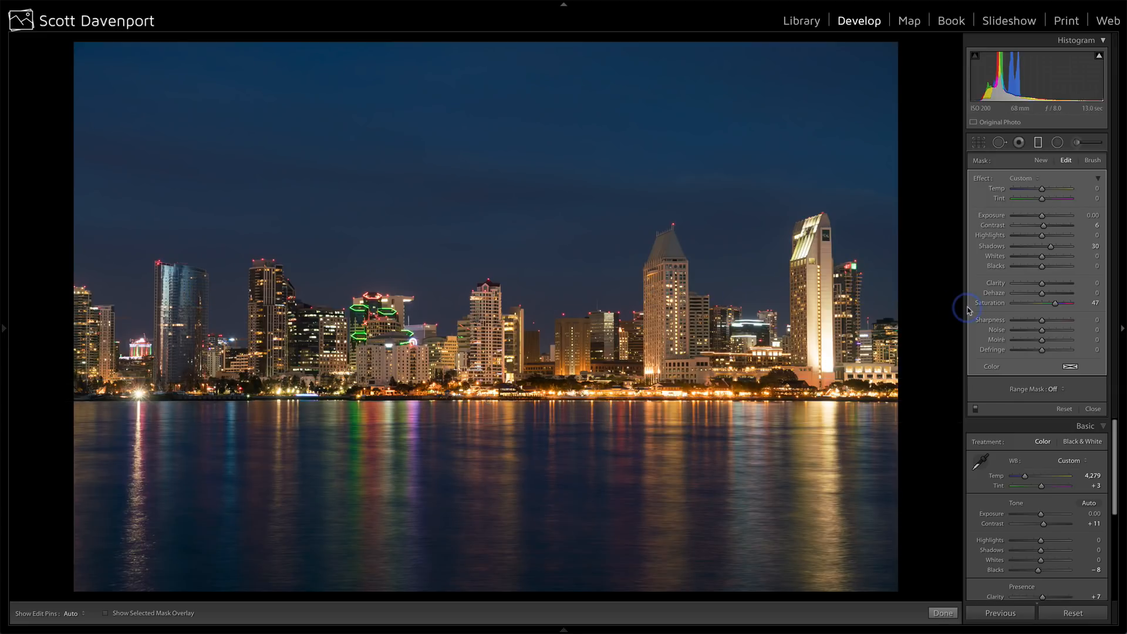
Add a second graduated filter over the sky fading out across the skyline, set Clarity 0 and Temp −18, and compare with filters off and on.
{"action": "left_click", "coordinate": [1041, 162]}
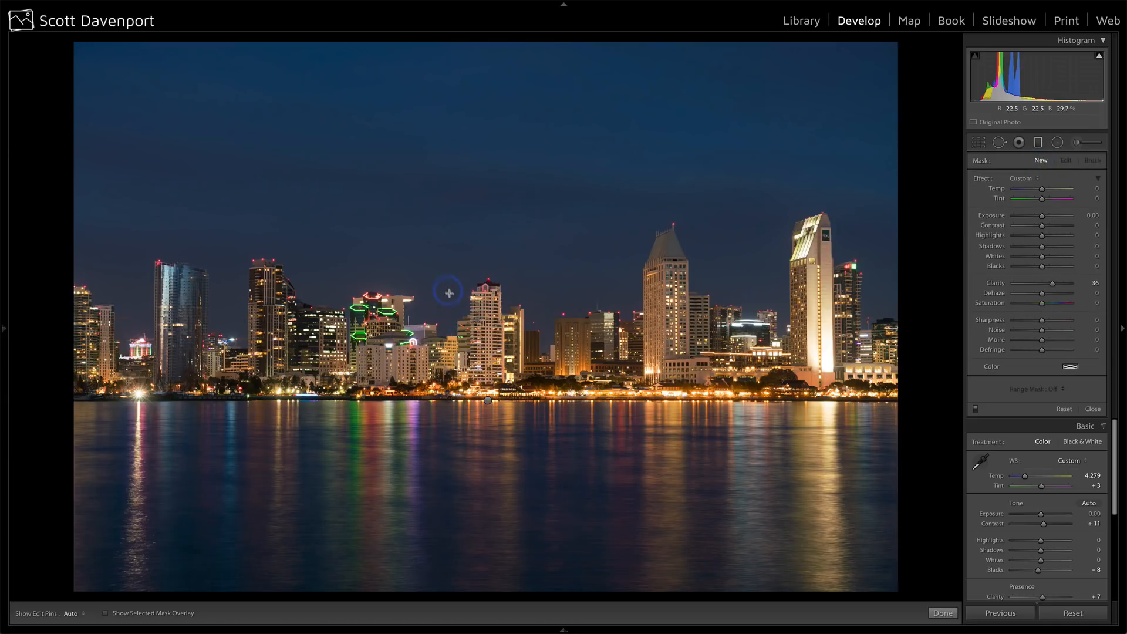
{"action": "left_click_drag", "start_coordinate": [450, 314], "coordinate": [452, 354]}
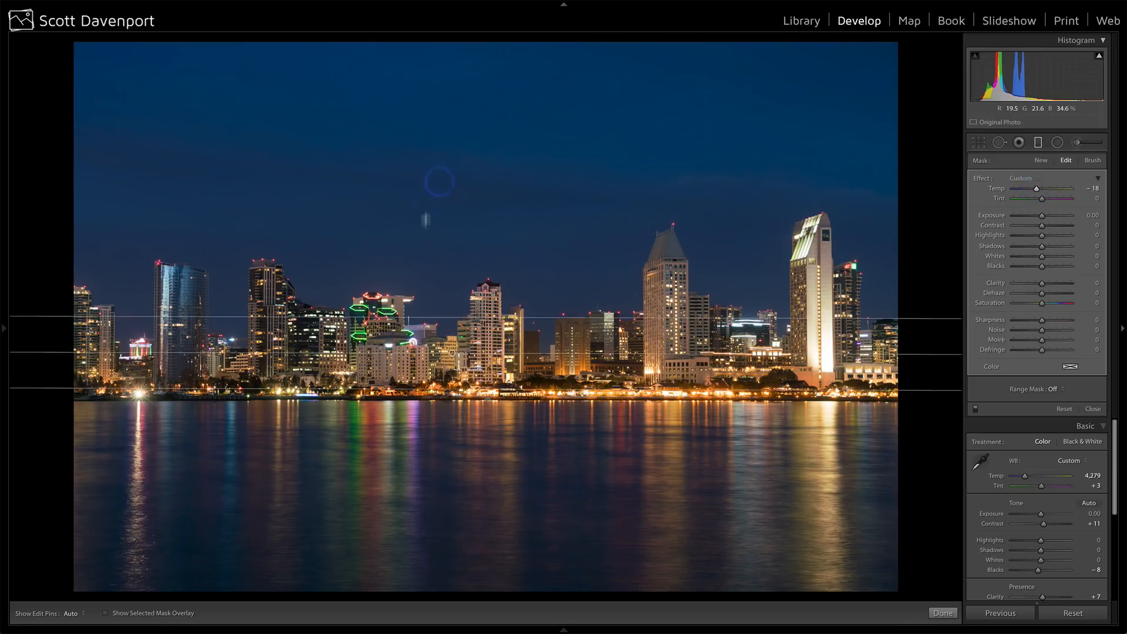
{"action": "left_click", "coordinate": [975, 409]}
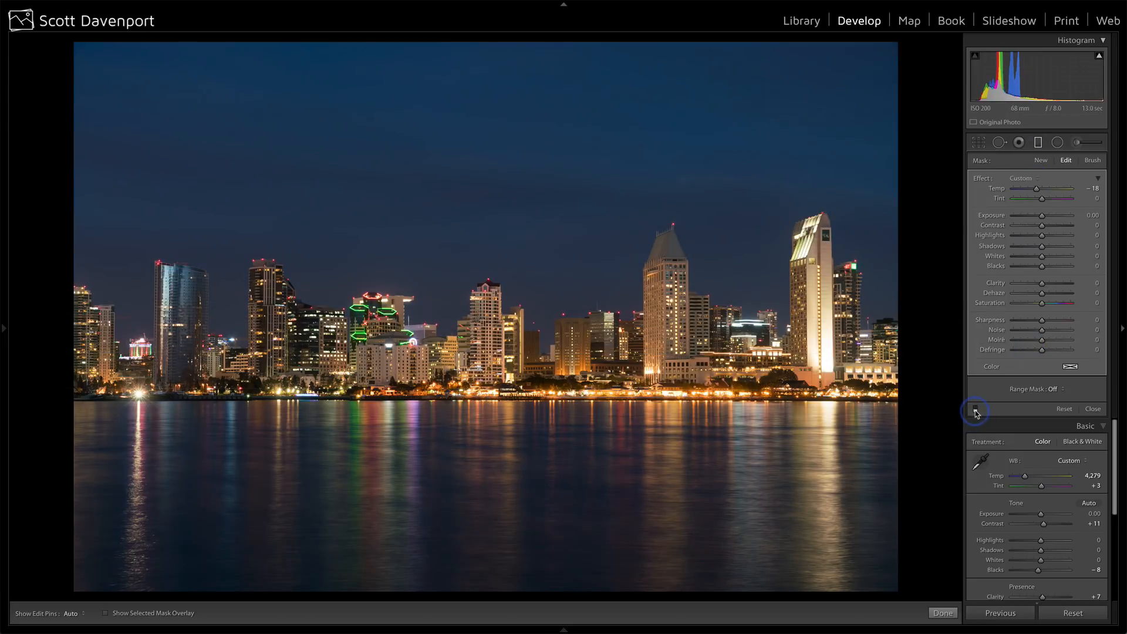
{"action": "left_click", "coordinate": [975, 409]}
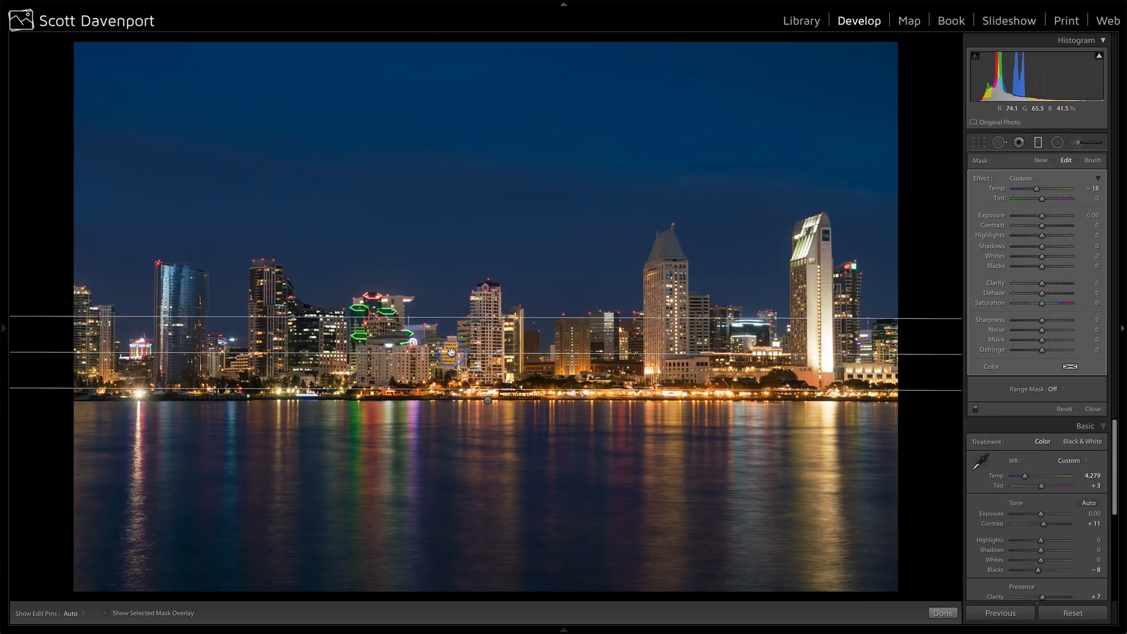
Check the sky filter's mask coverage, set its Range Mask to Color, and sample the blue sky just above the central buildings.
{"action": "mouse_move", "coordinate": [450, 352]}
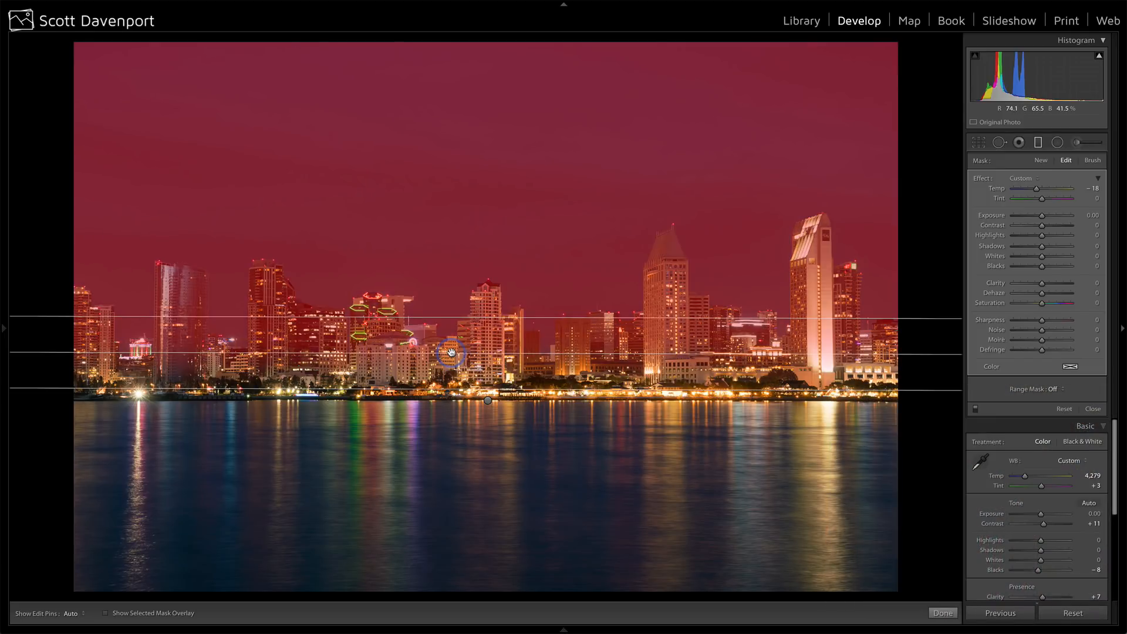
{"action": "left_click", "coordinate": [1056, 389]}
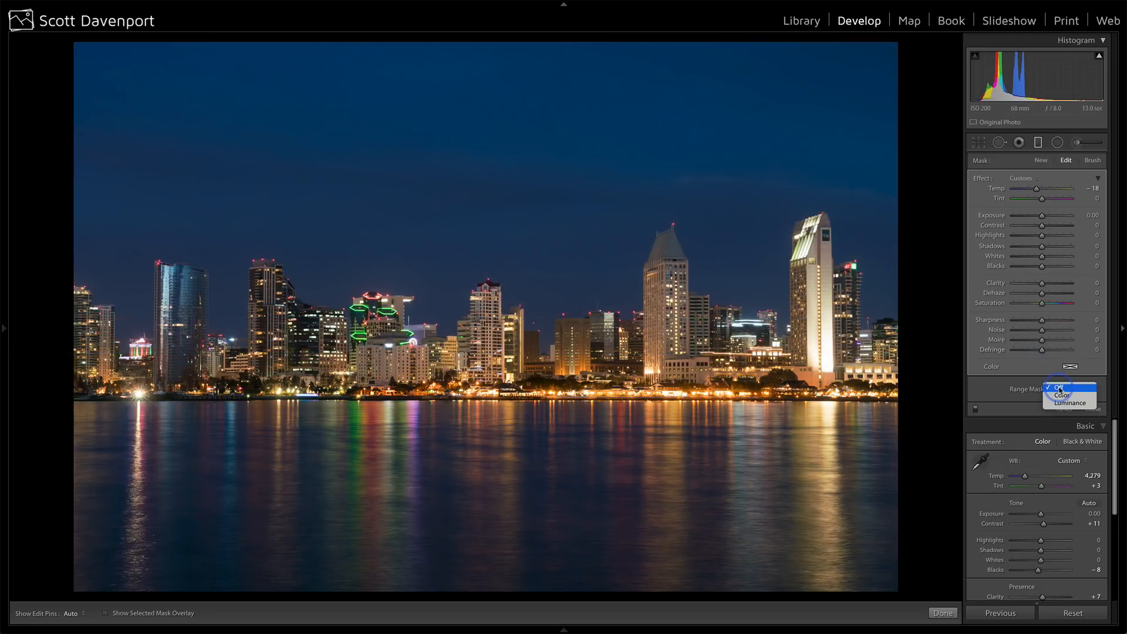
{"action": "left_click", "coordinate": [1061, 395]}
{"action": "left_click", "coordinate": [984, 394]}
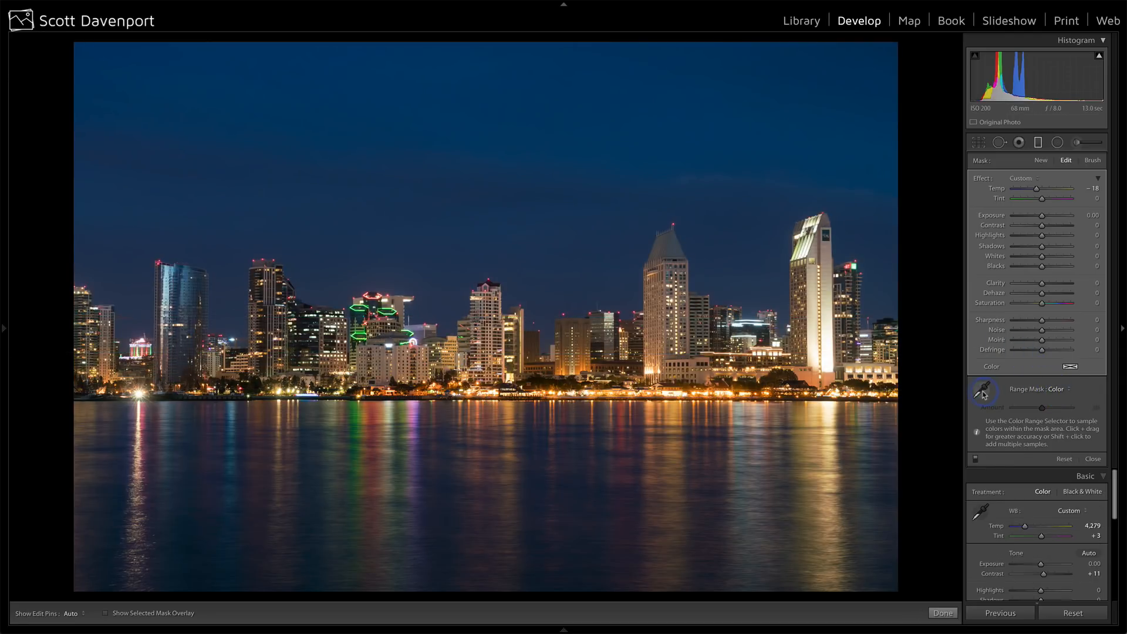
{"action": "left_click", "coordinate": [559, 291]}
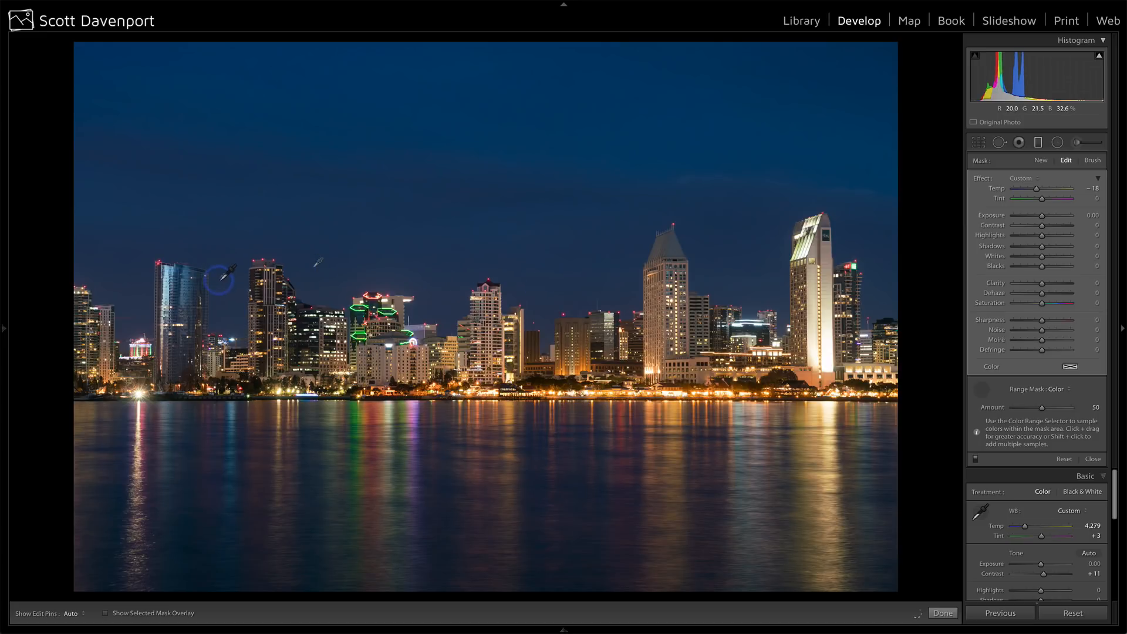
Resample the blue sky between the two tallest towers and set the Range Mask Amount to 17 with the mask overlay shown.
{"action": "left_click", "coordinate": [230, 285]}
{"action": "left_click", "coordinate": [767, 108]}
{"action": "left_click", "coordinate": [106, 613]}
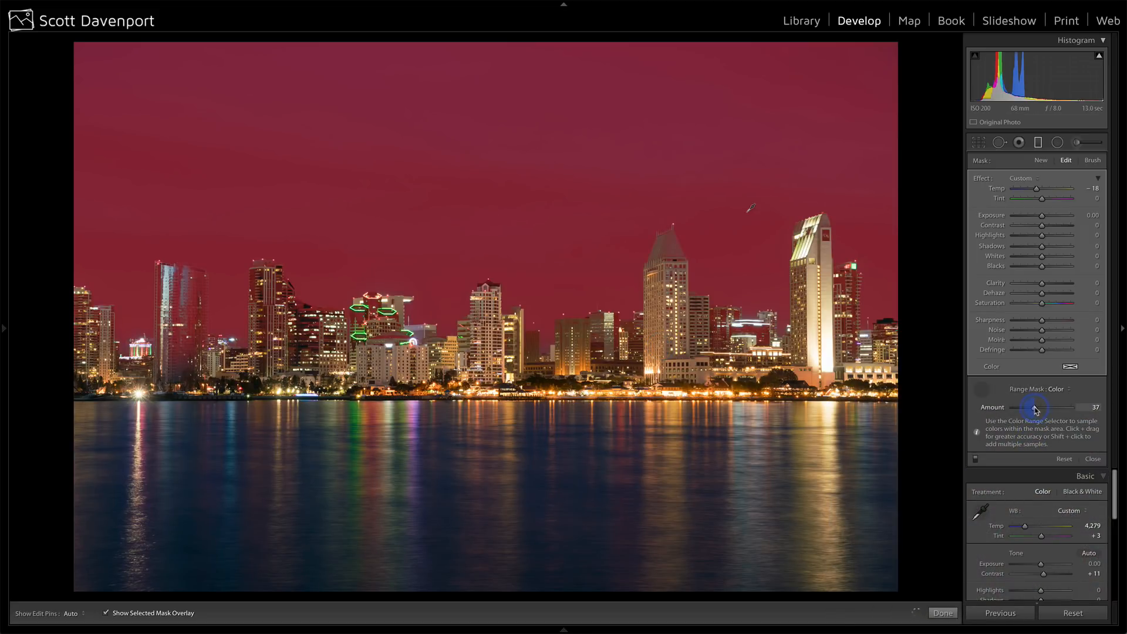
{"action": "left_click_drag", "start_coordinate": [1031, 409], "coordinate": [1002, 410]}
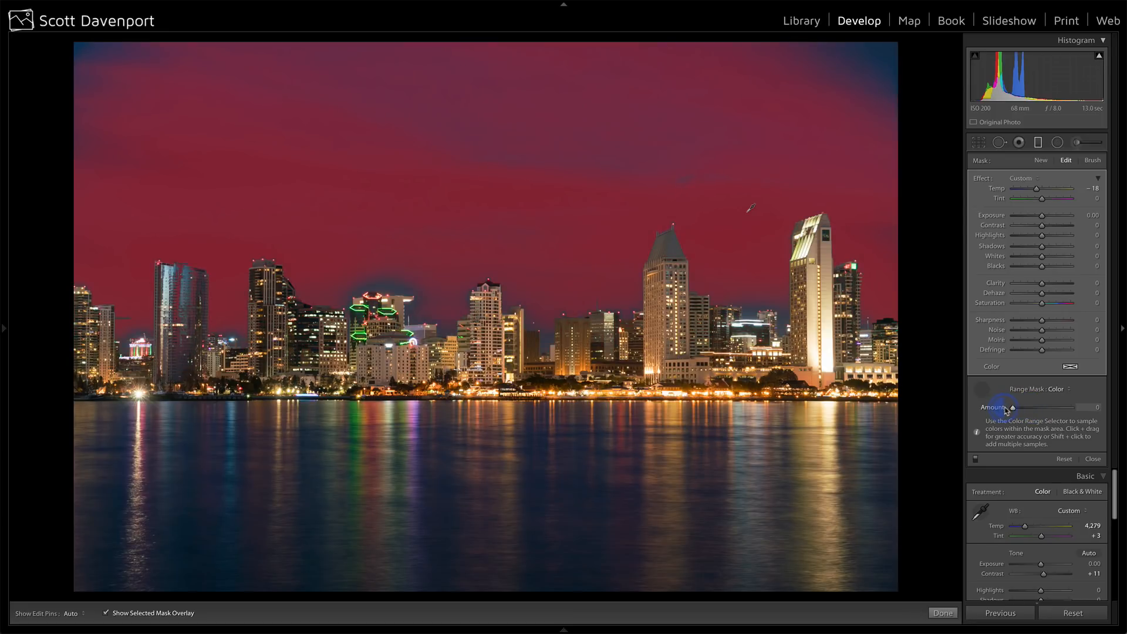
{"action": "left_click_drag", "start_coordinate": [1018, 409], "coordinate": [1024, 408]}
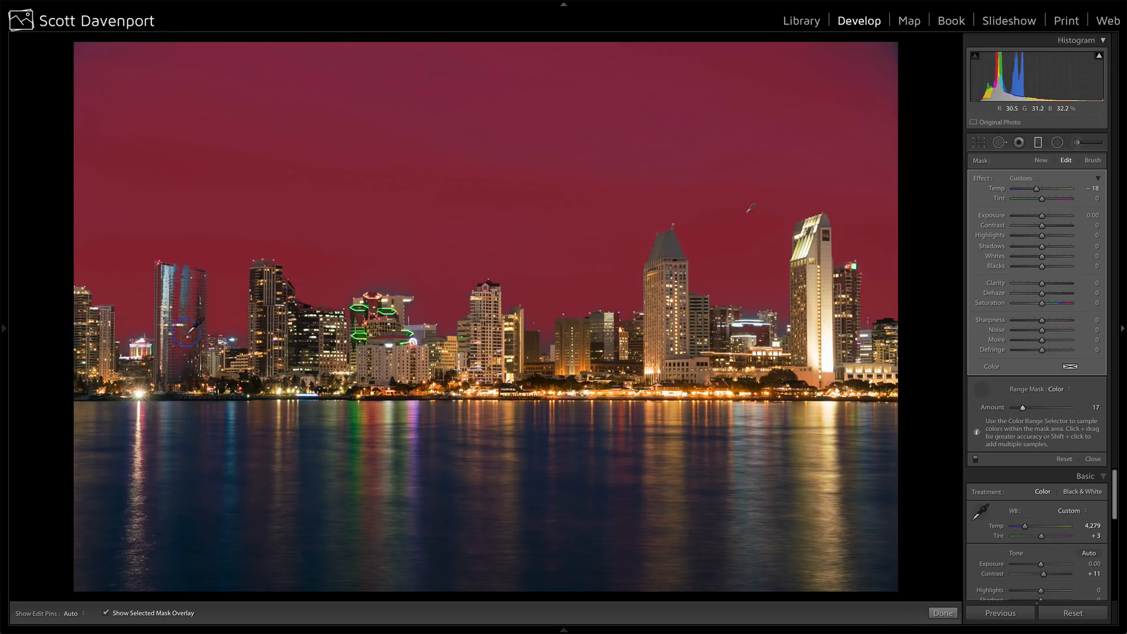
Set the sky filter's mask brush to Erase at size 4.0, undoing a trial stroke on the pointed tower.
{"action": "left_click", "coordinate": [1092, 161]}
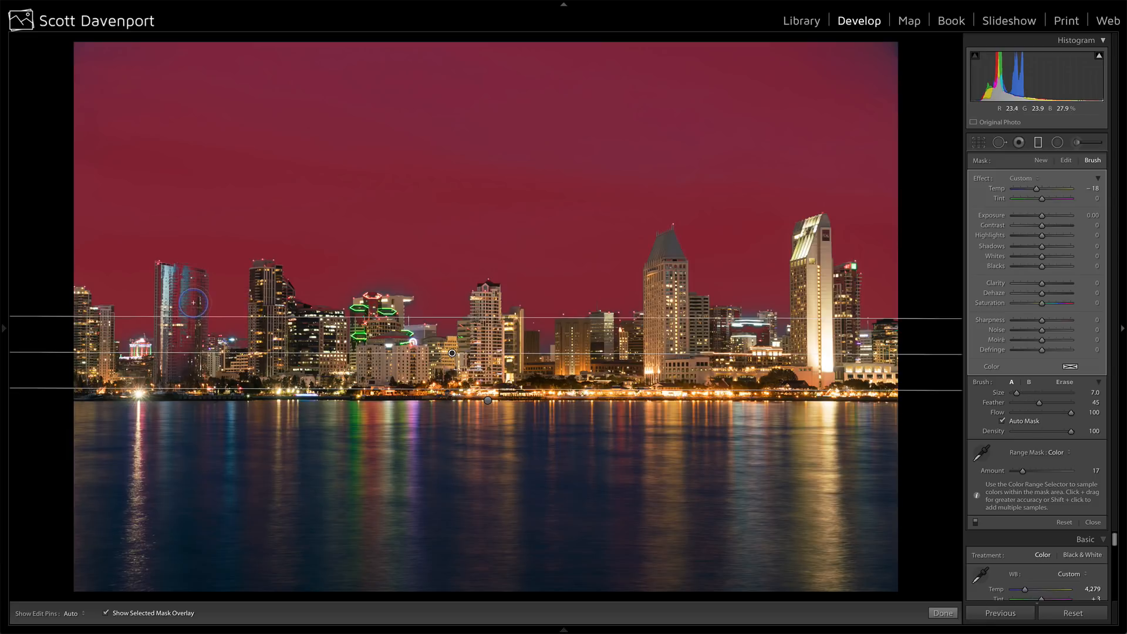
{"action": "left_click", "coordinate": [1065, 382]}
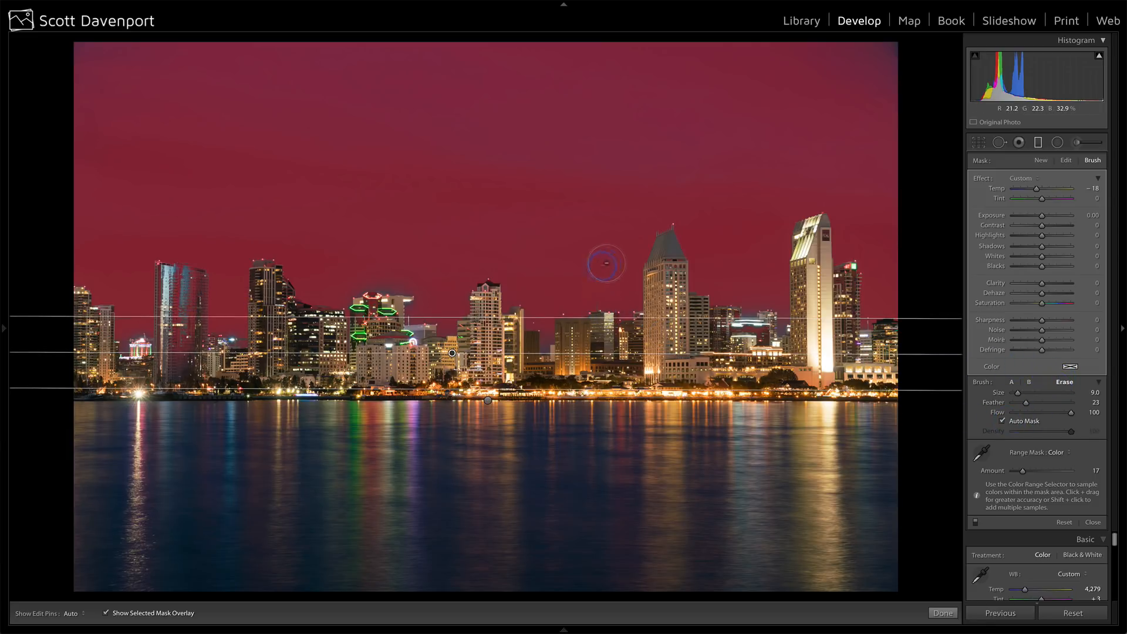
{"action": "key", "text": "h"}
{"action": "mouse_move", "coordinate": [669, 243]}
{"action": "left_mouse_down"}
{"action": "mouse_move", "coordinate": [652, 260]}
{"action": "mouse_move", "coordinate": [672, 247]}
{"action": "left_mouse_up"}
{"action": "key", "text": "h"}
{"action": "key", "text": "ctrl+z"}
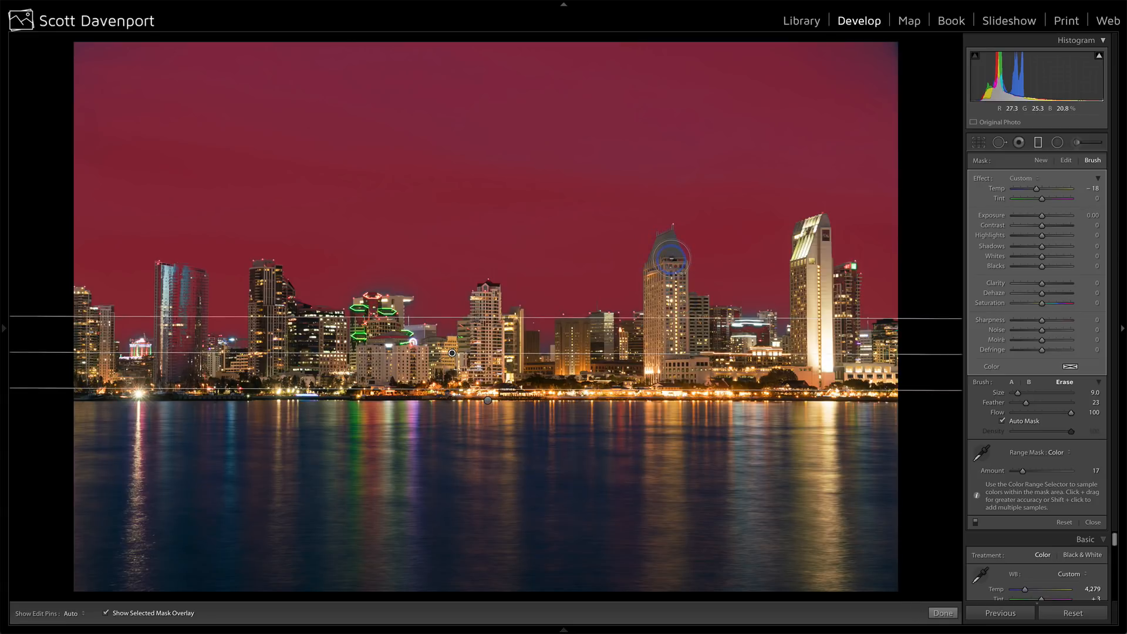
{"action": "key", "text": "bracketleft"}
{"action": "key", "text": "bracketleft"}
{"action": "key", "text": "bracketleft"}
{"action": "key", "text": "bracketleft"}
{"action": "key", "text": "bracketleft"}
{"action": "key", "text": "bracketleft"}
{"action": "key", "text": "bracketleft"}
Erase the sky filter's mask from the pointed tower, the glass tower, its neighbouring tower and the green-lit building.
{"action": "mouse_move", "coordinate": [671, 259]}
{"action": "left_mouse_down"}
{"action": "mouse_move", "coordinate": [666, 244]}
{"action": "mouse_move", "coordinate": [657, 311]}
{"action": "left_mouse_up"}
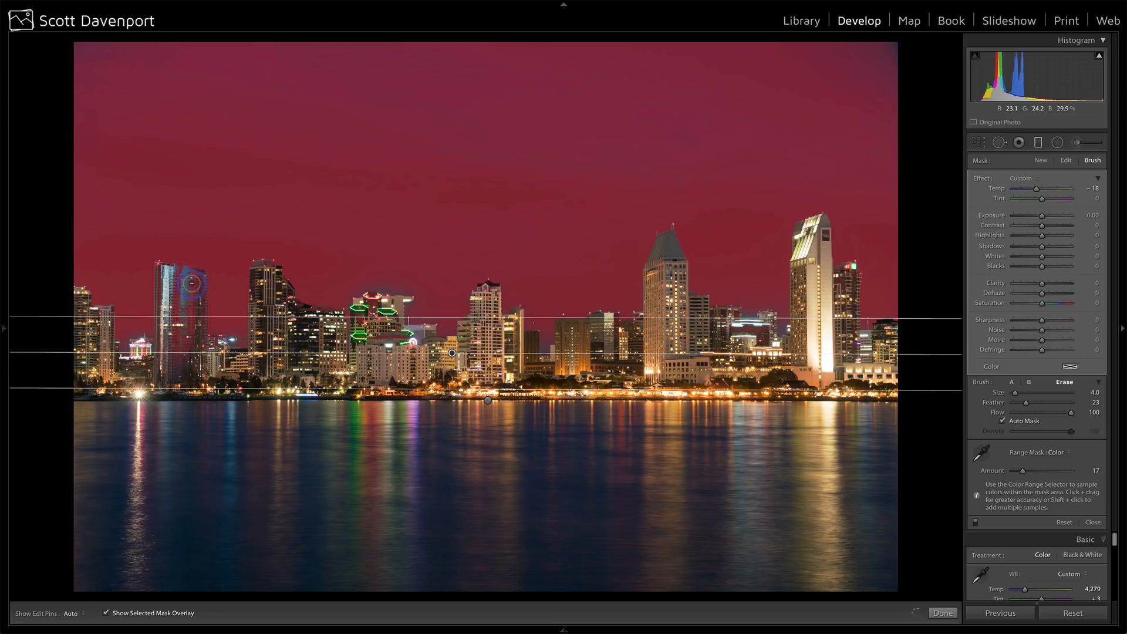
{"action": "mouse_move", "coordinate": [194, 282]}
{"action": "left_mouse_down"}
{"action": "mouse_move", "coordinate": [194, 356]}
{"action": "mouse_move", "coordinate": [183, 364]}
{"action": "mouse_move", "coordinate": [181, 301]}
{"action": "mouse_move", "coordinate": [171, 366]}
{"action": "mouse_move", "coordinate": [172, 279]}
{"action": "mouse_move", "coordinate": [199, 280]}
{"action": "mouse_move", "coordinate": [194, 345]}
{"action": "left_mouse_up"}
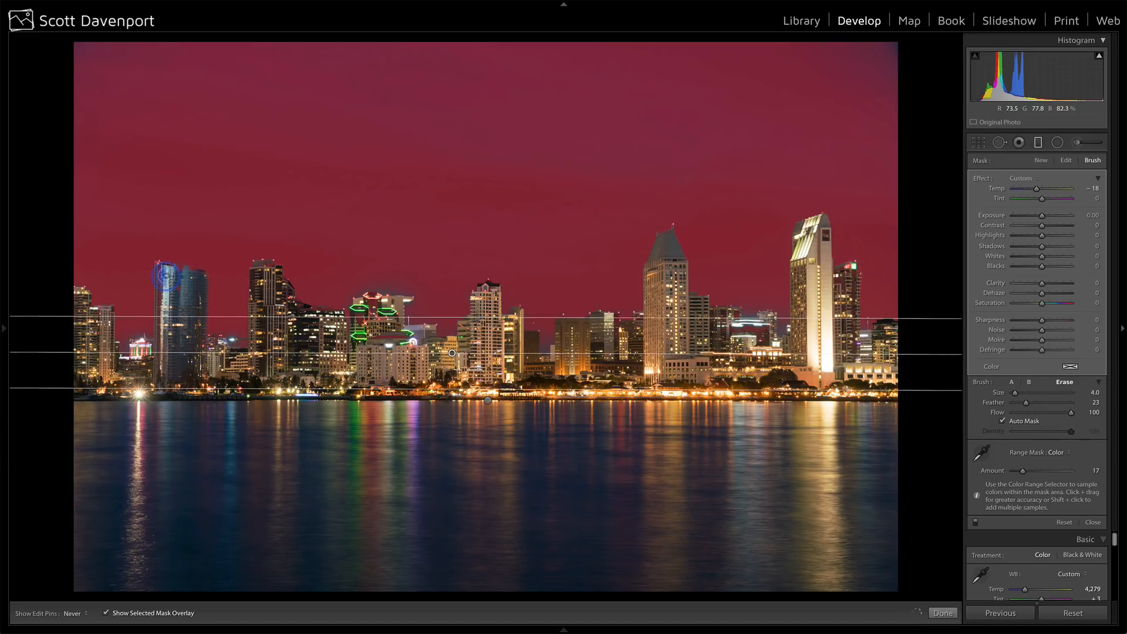
{"action": "left_click_drag", "start_coordinate": [165, 278], "coordinate": [167, 361]}
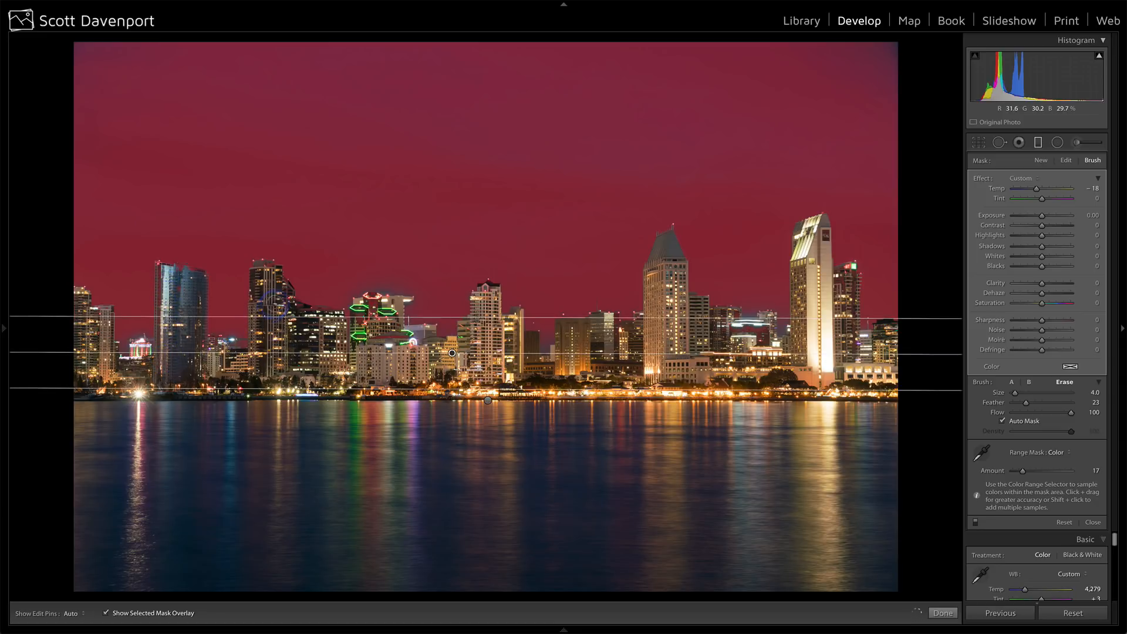
{"action": "left_click_drag", "start_coordinate": [267, 284], "coordinate": [265, 351]}
{"action": "left_click_drag", "start_coordinate": [371, 314], "coordinate": [378, 317]}
Hide the mask overlay, switch back to brush A, and compare the photo with the graduated filters off and on.
{"action": "left_click", "coordinate": [106, 613]}
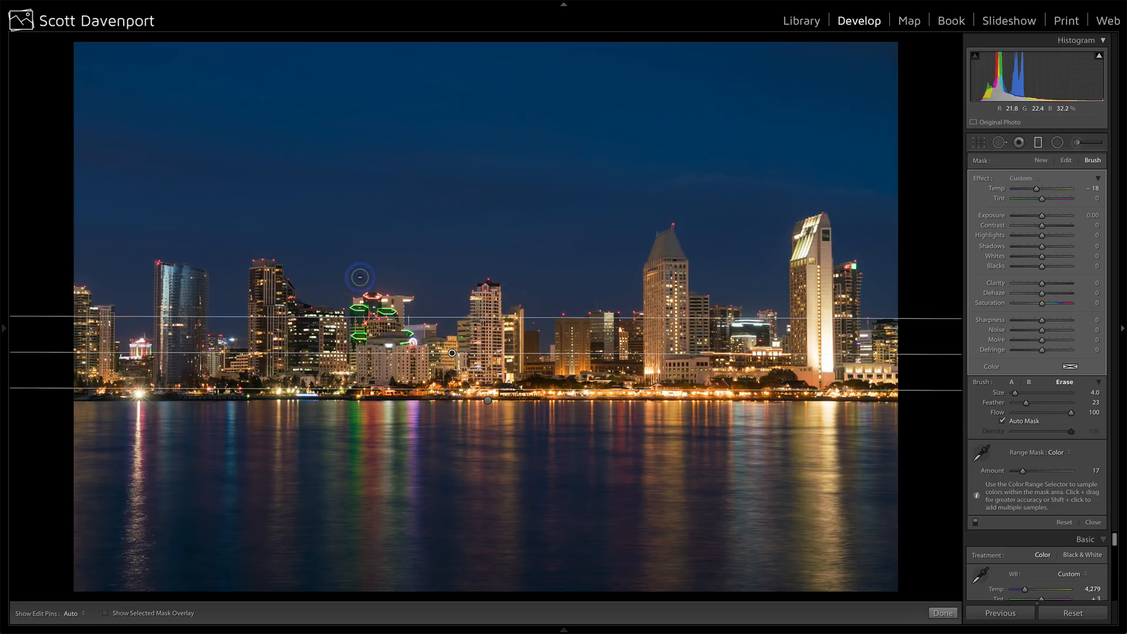
{"action": "left_click", "coordinate": [1011, 382]}
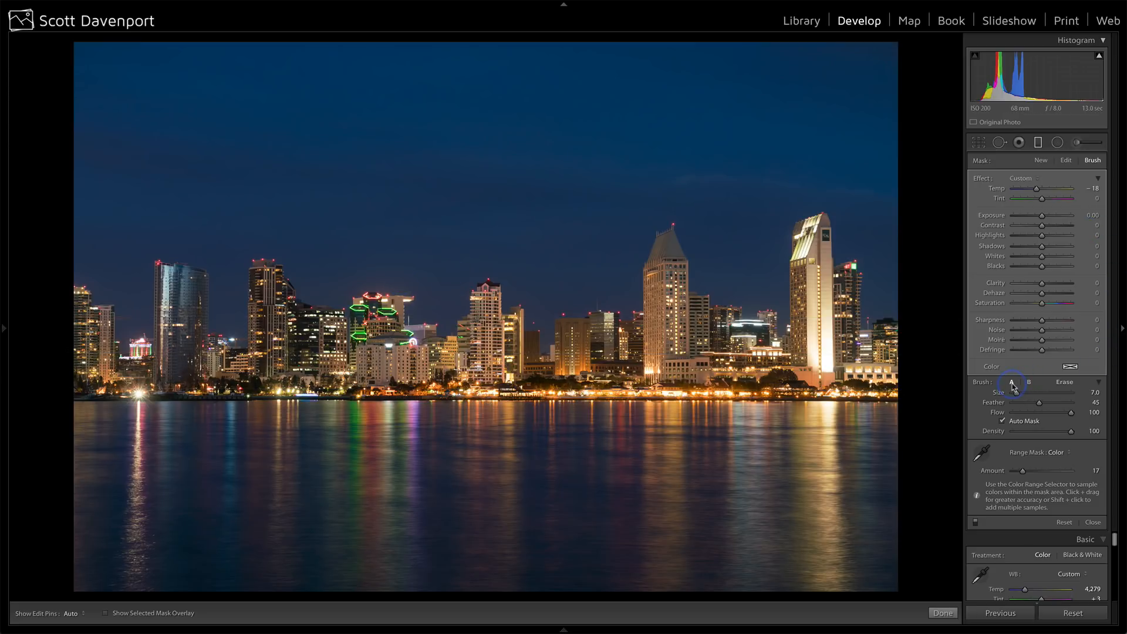
{"action": "mouse_move", "coordinate": [393, 280]}
{"action": "left_mouse_down"}
{"action": "mouse_move", "coordinate": [363, 282]}
{"action": "mouse_move", "coordinate": [438, 279]}
{"action": "mouse_move", "coordinate": [458, 302]}
{"action": "left_mouse_up"}
{"action": "left_click", "coordinate": [976, 525]}
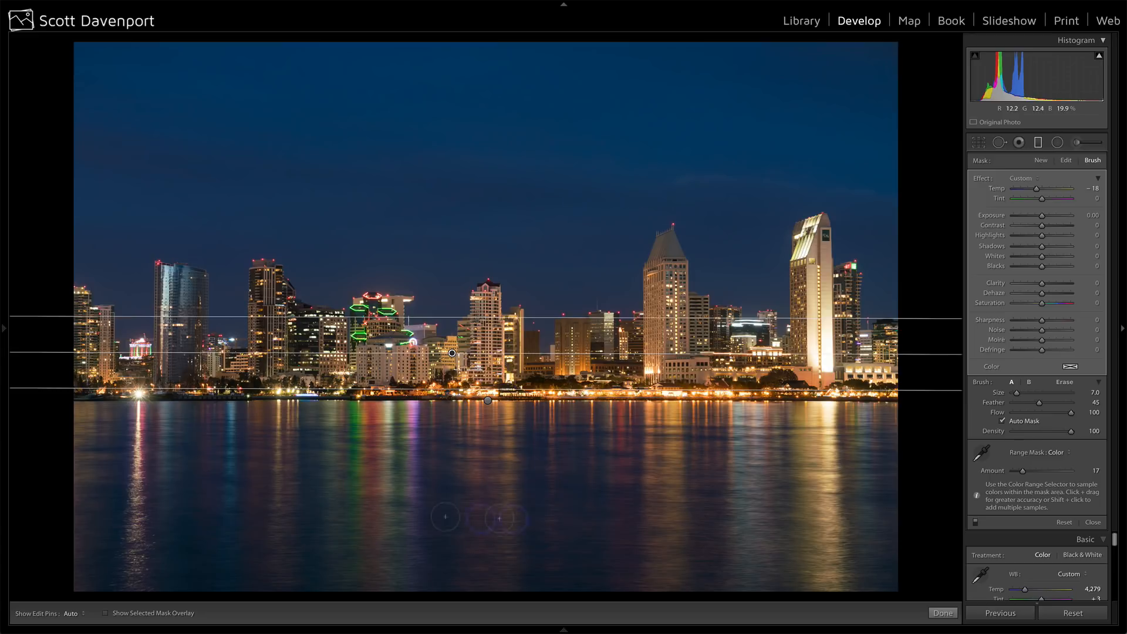
Add a third graduated filter with Exposure −0.17 over the upper sky, fading out just above the skyline, and close the tool.
{"action": "left_click", "coordinate": [1040, 161]}
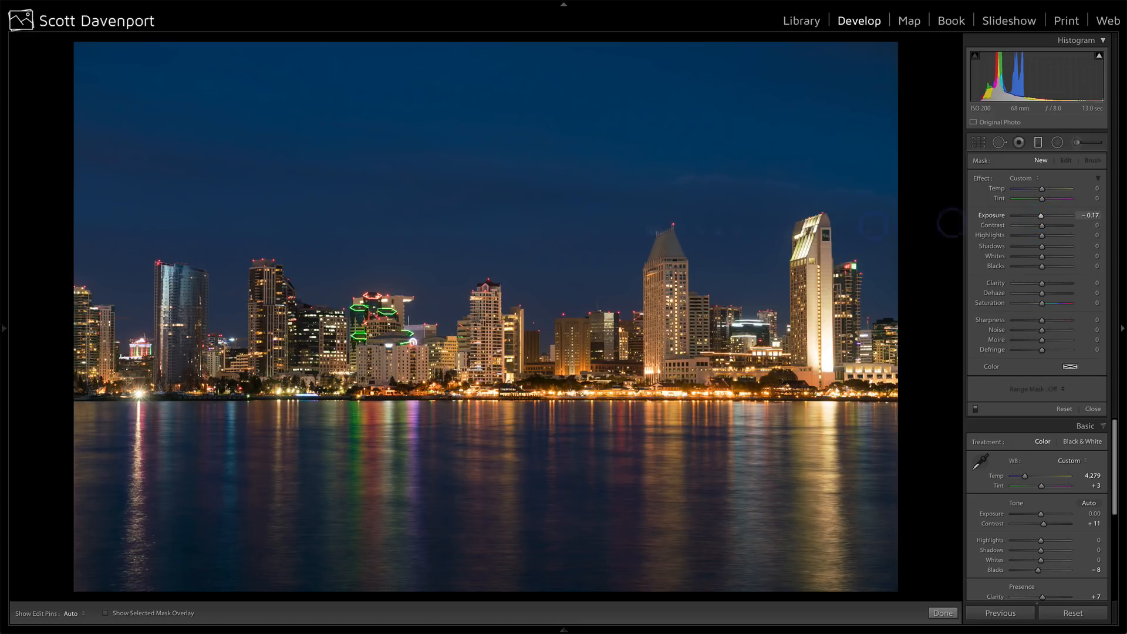
{"action": "left_click_drag", "start_coordinate": [473, 169], "coordinate": [479, 136]}
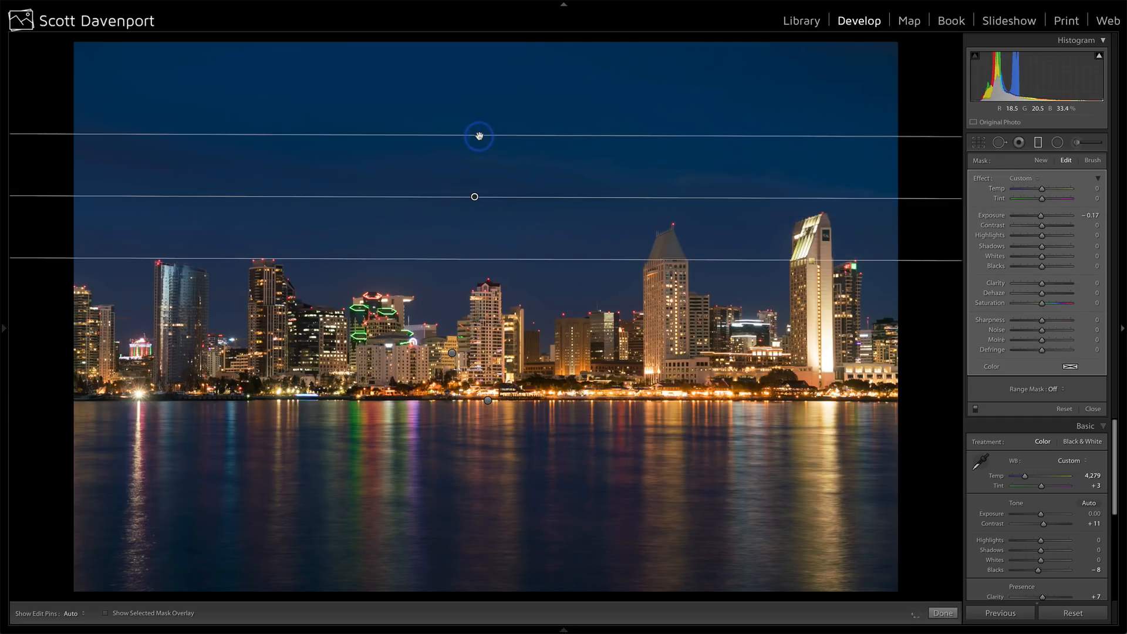
{"action": "left_click_drag", "start_coordinate": [470, 196], "coordinate": [474, 181]}
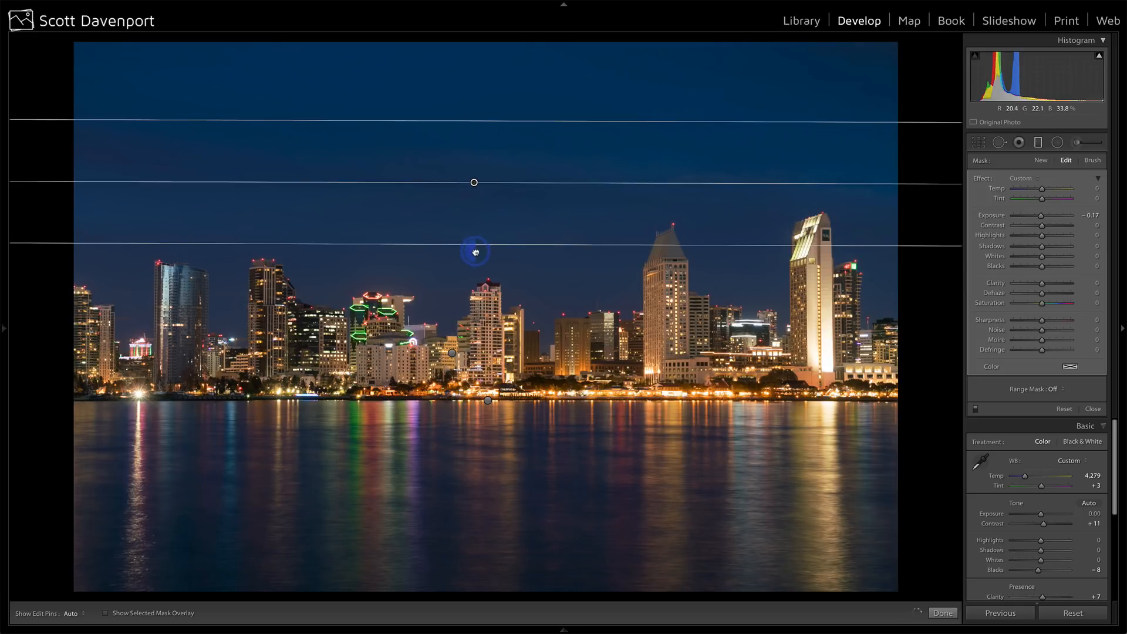
{"action": "left_click_drag", "start_coordinate": [475, 252], "coordinate": [473, 261]}
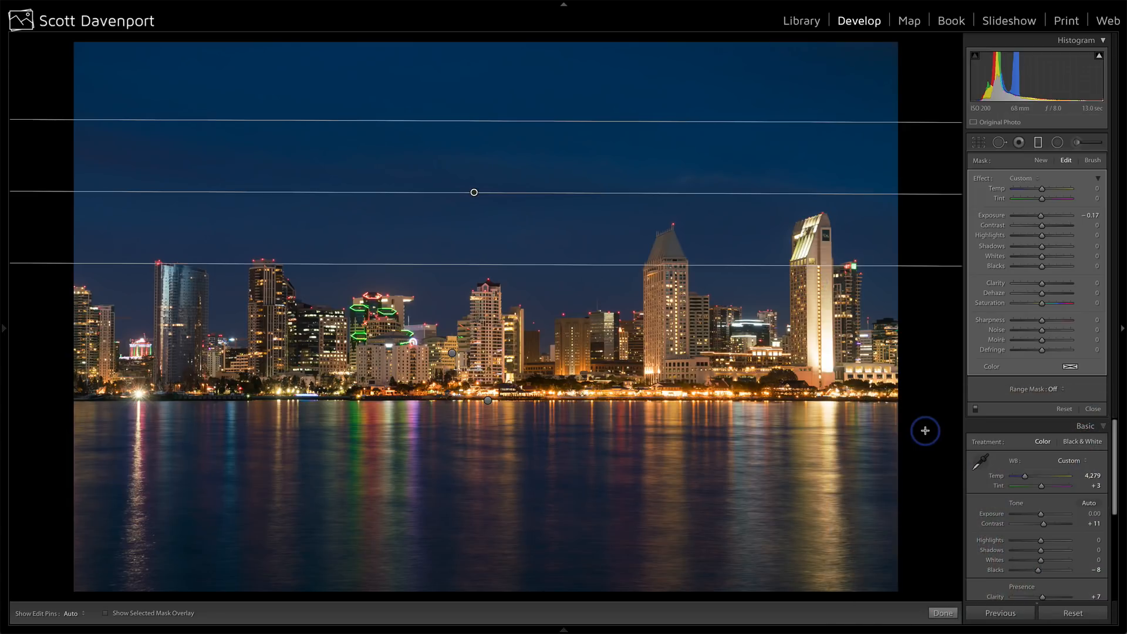
{"action": "left_click", "coordinate": [942, 612]}
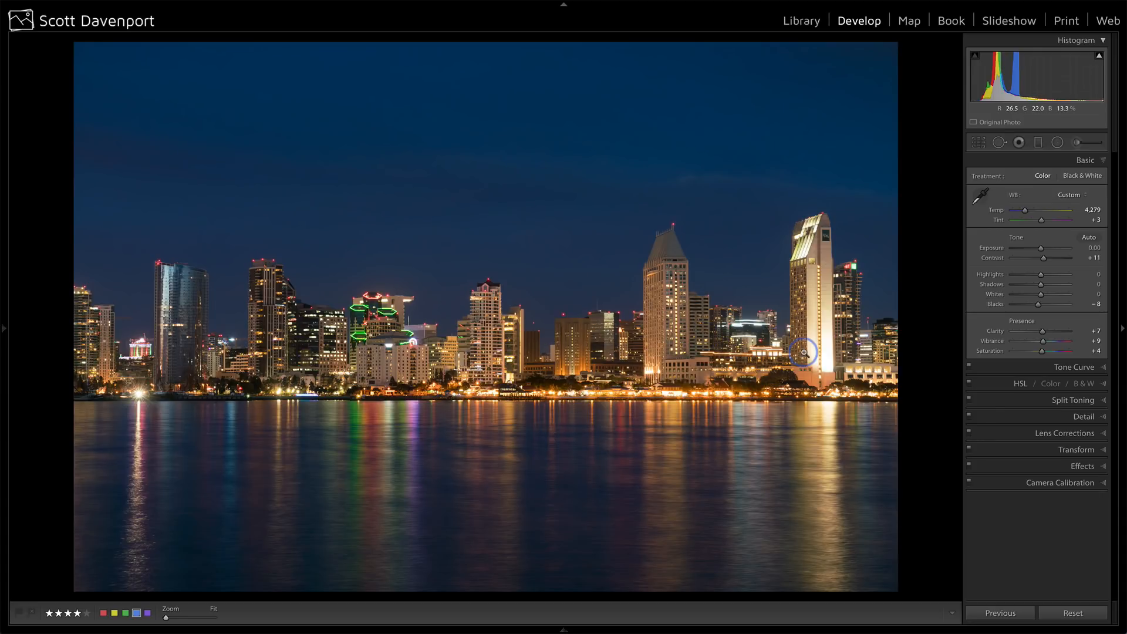
In the HSL adjustments, set Saturation to −20 for Orange and −19 for Yellow, and Orange Hue to −14.
{"action": "left_click", "coordinate": [1020, 383]}
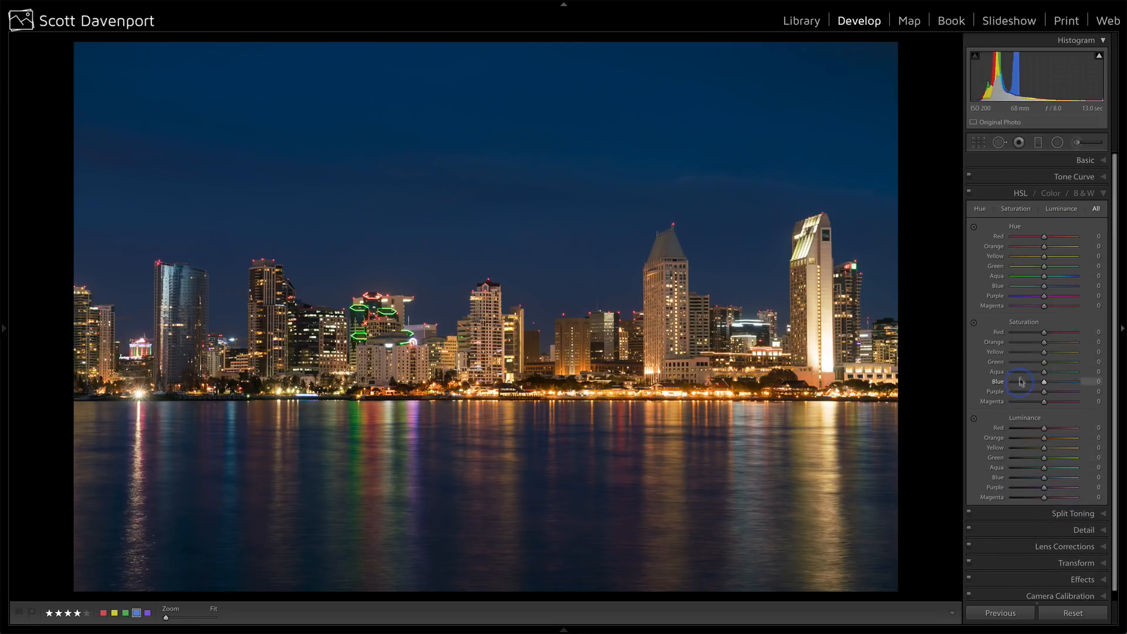
{"action": "left_click", "coordinate": [973, 323]}
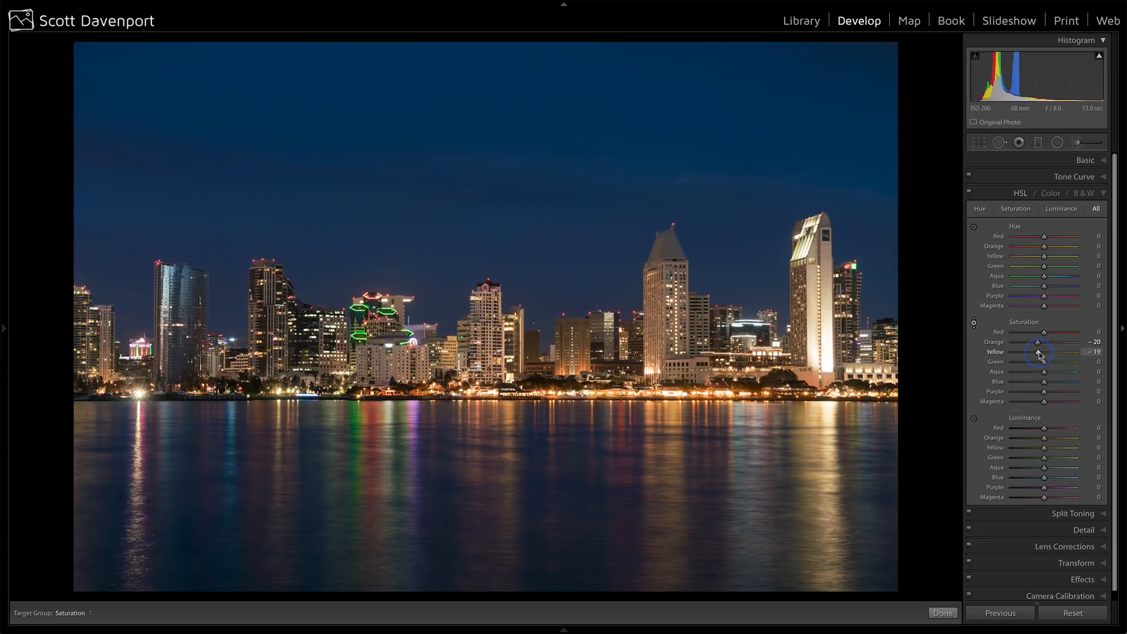
{"action": "left_click_drag", "start_coordinate": [1043, 439], "coordinate": [1052, 440]}
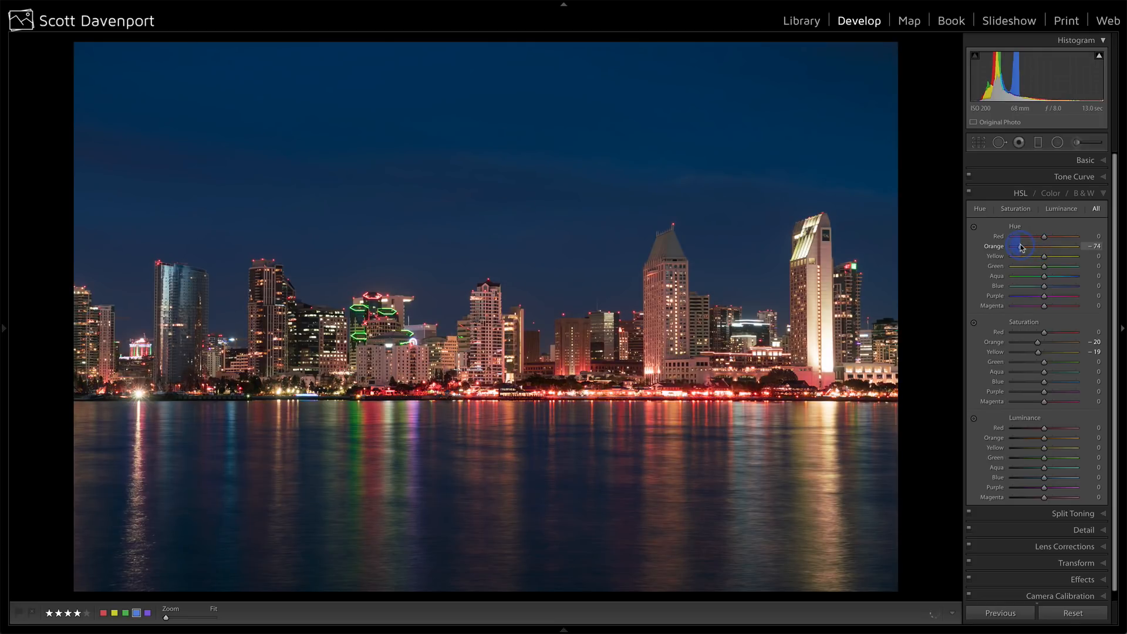
{"action": "left_click_drag", "start_coordinate": [1032, 248], "coordinate": [1036, 248]}
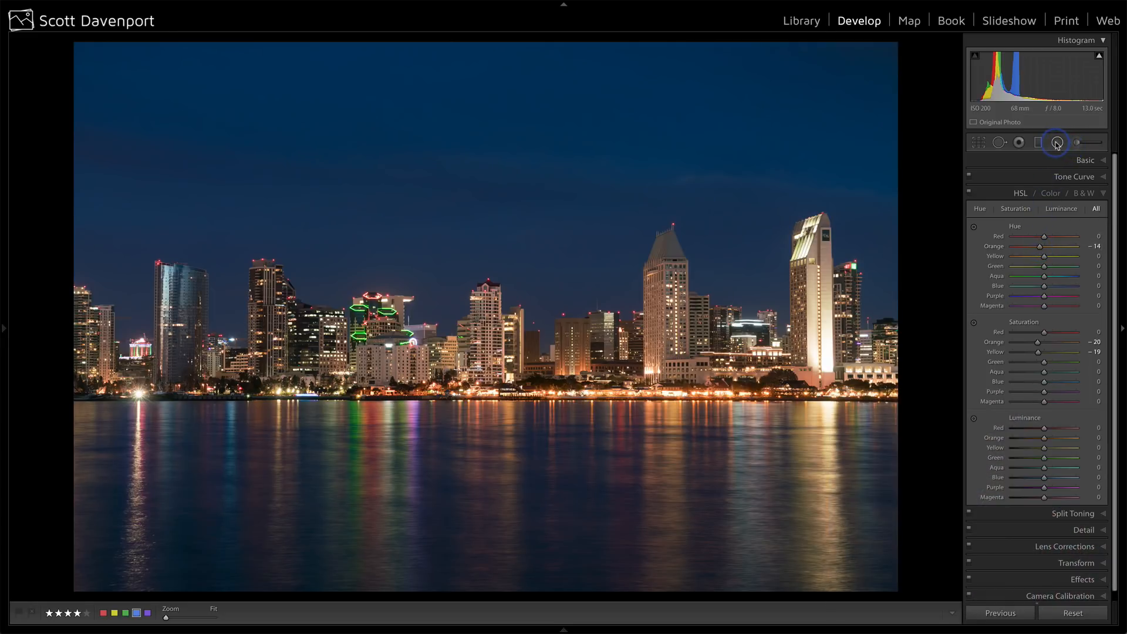
Set up a new adjustment brush with Contrast 16, Clarity 14, Sharpness 15 and Auto Mask off.
{"action": "left_click", "coordinate": [1077, 143]}
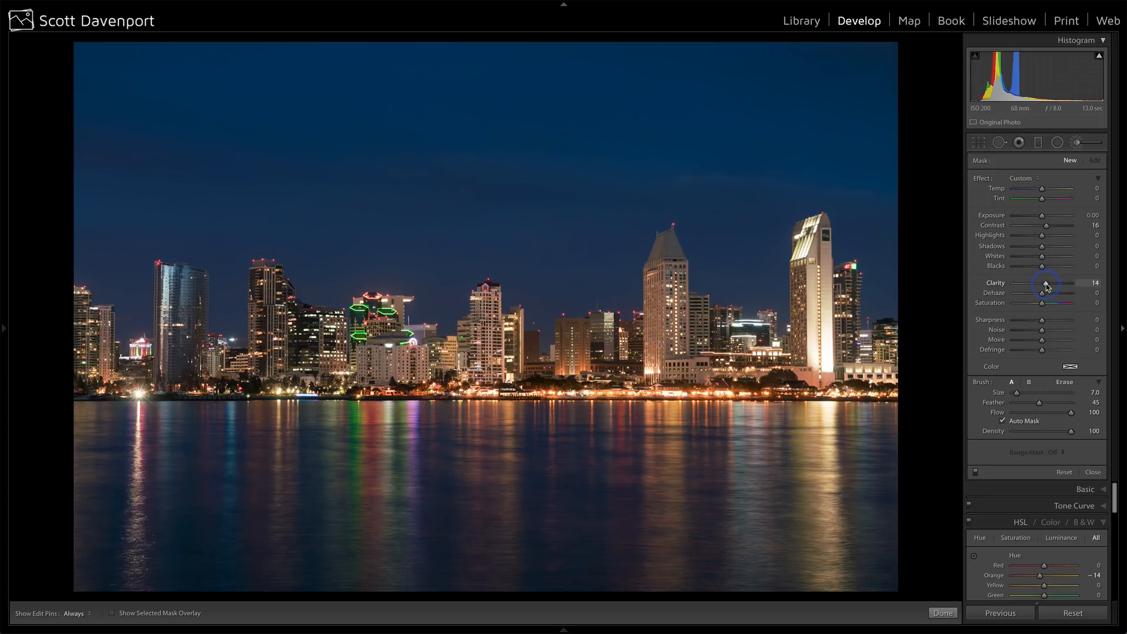
{"action": "left_click", "coordinate": [1045, 321]}
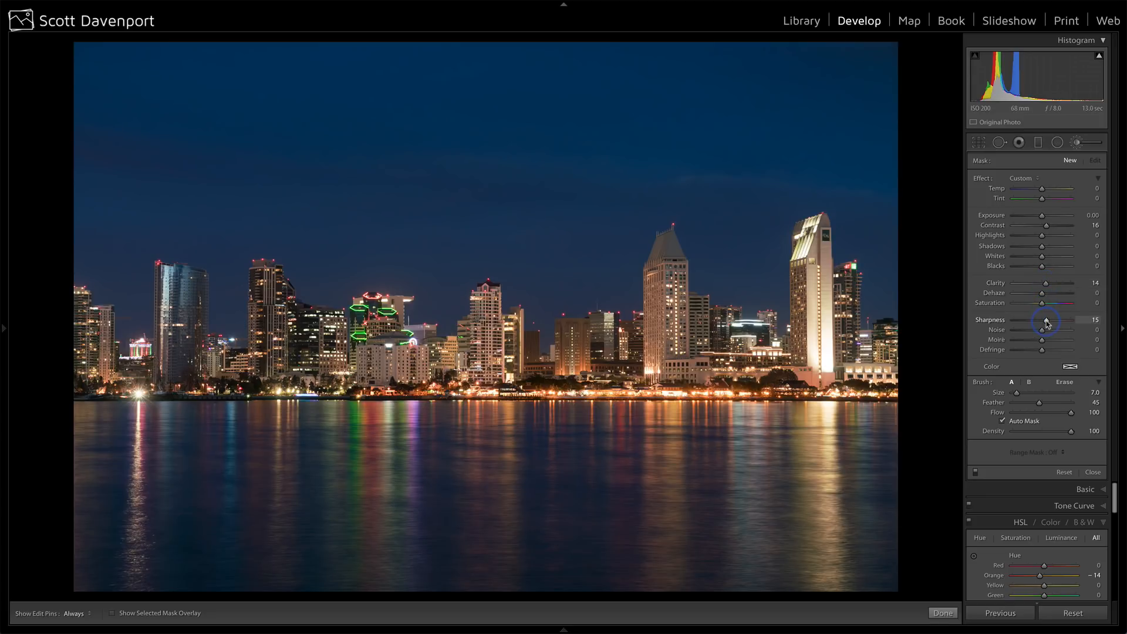
{"action": "left_click", "coordinate": [1004, 422]}
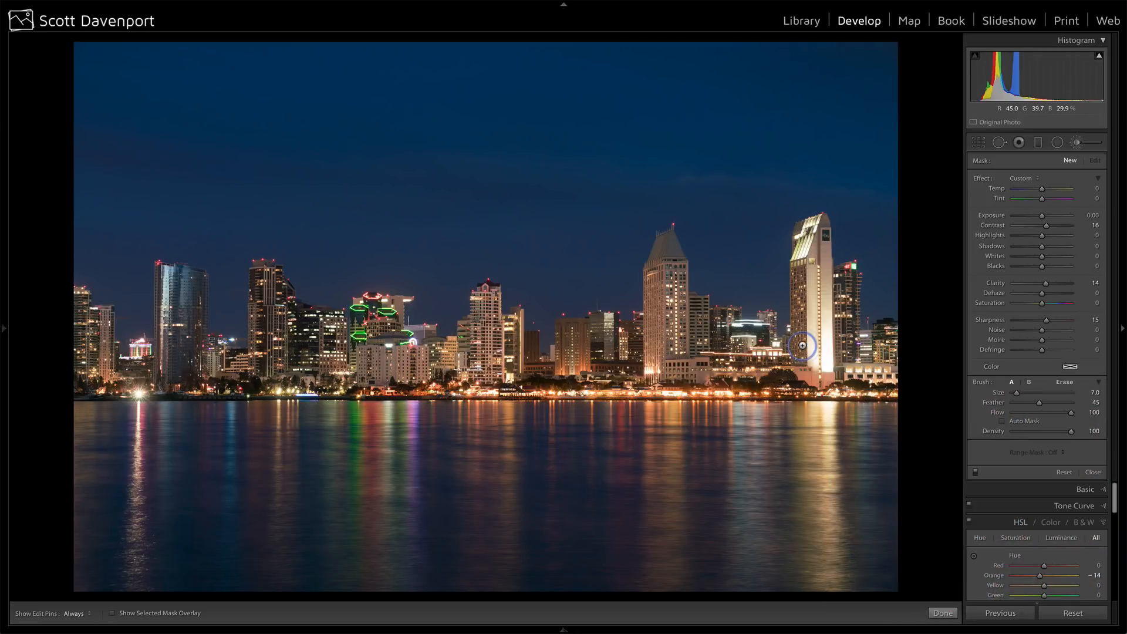
Paint the adjustment over the full band of skyline buildings with a size 12.0 brush.
{"action": "key", "text": "]"}
{"action": "key", "text": "]"}
{"action": "key", "text": "]"}
{"action": "key", "text": "]"}
{"action": "key", "text": "]"}
{"action": "mouse_move", "coordinate": [815, 315]}
{"action": "left_mouse_down"}
{"action": "mouse_move", "coordinate": [815, 256]}
{"action": "mouse_move", "coordinate": [824, 330]}
{"action": "left_mouse_up"}
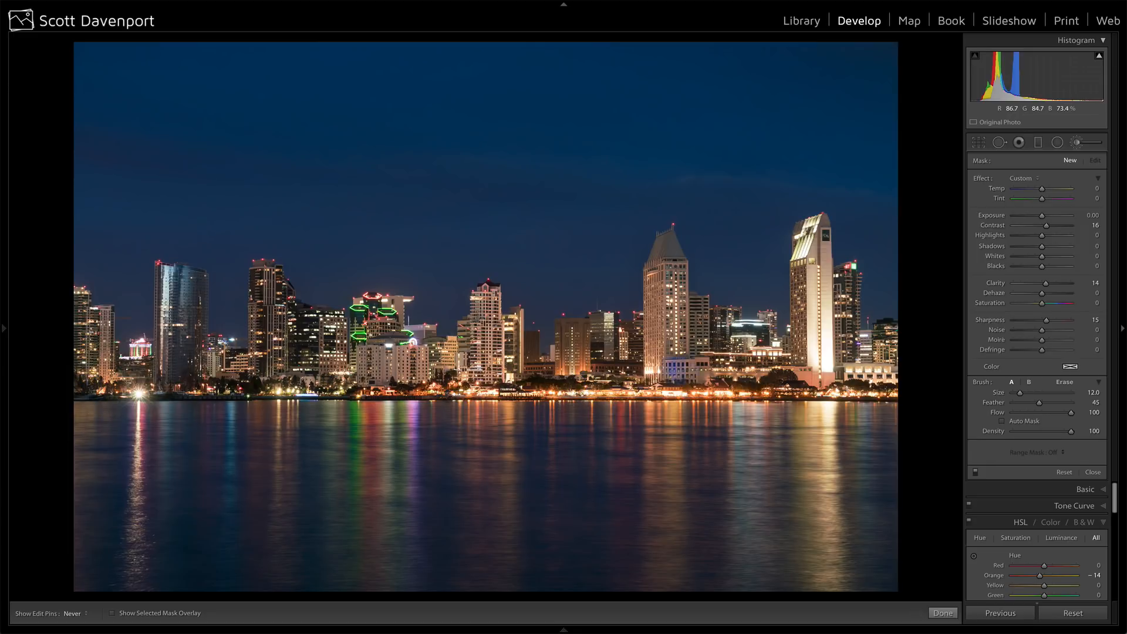
{"action": "key", "text": "h"}
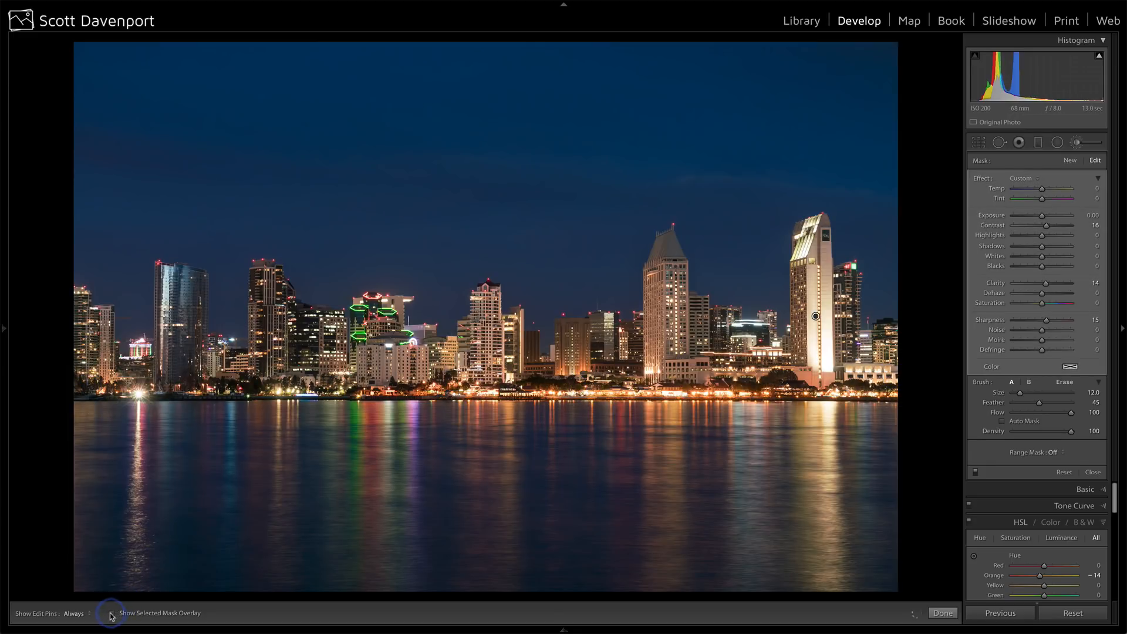
Show the mask overlay and erase the mask from the water below the shoreline with Auto Mask on at size 4.0.
{"action": "left_click", "coordinate": [111, 613]}
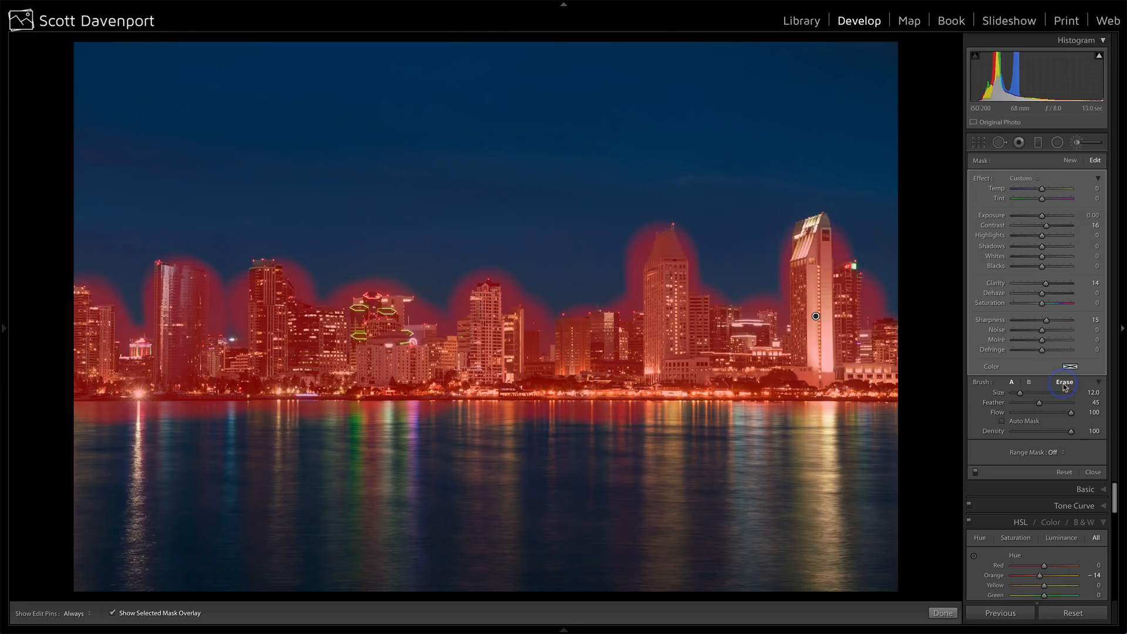
{"action": "left_click", "coordinate": [1017, 421]}
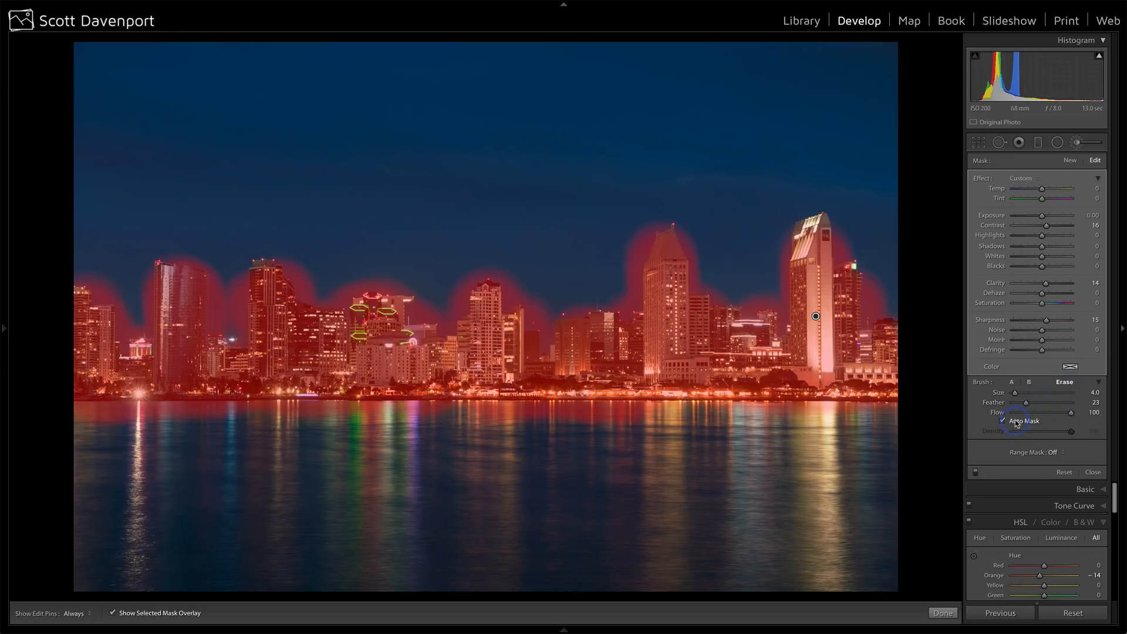
{"action": "key", "text": "h"}
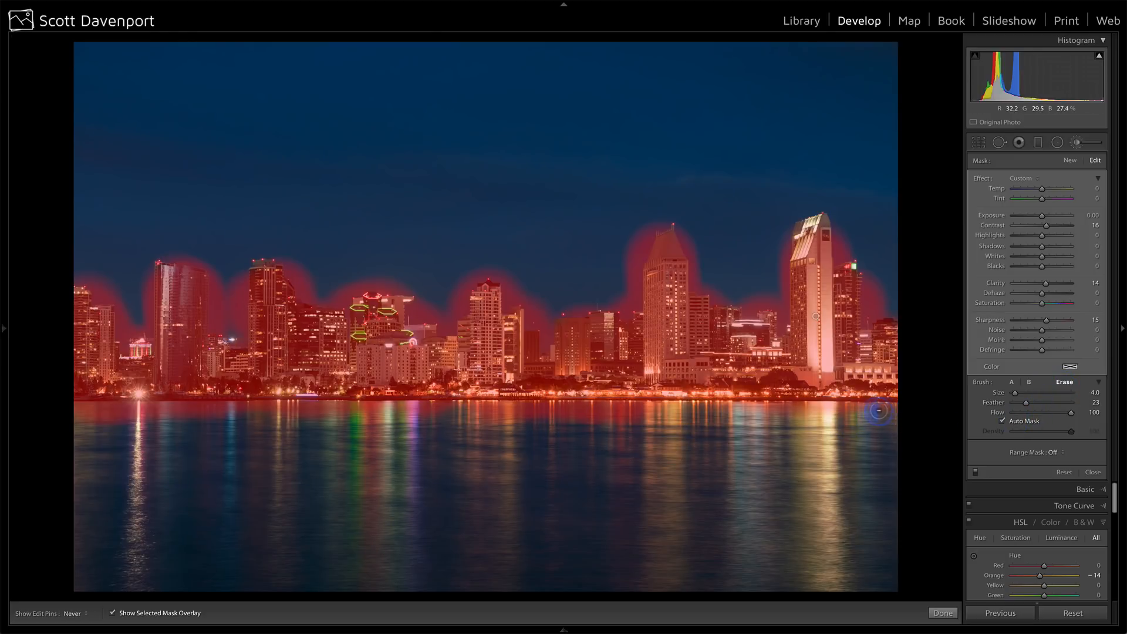
{"action": "left_click_drag", "start_coordinate": [820, 407], "coordinate": [53, 412]}
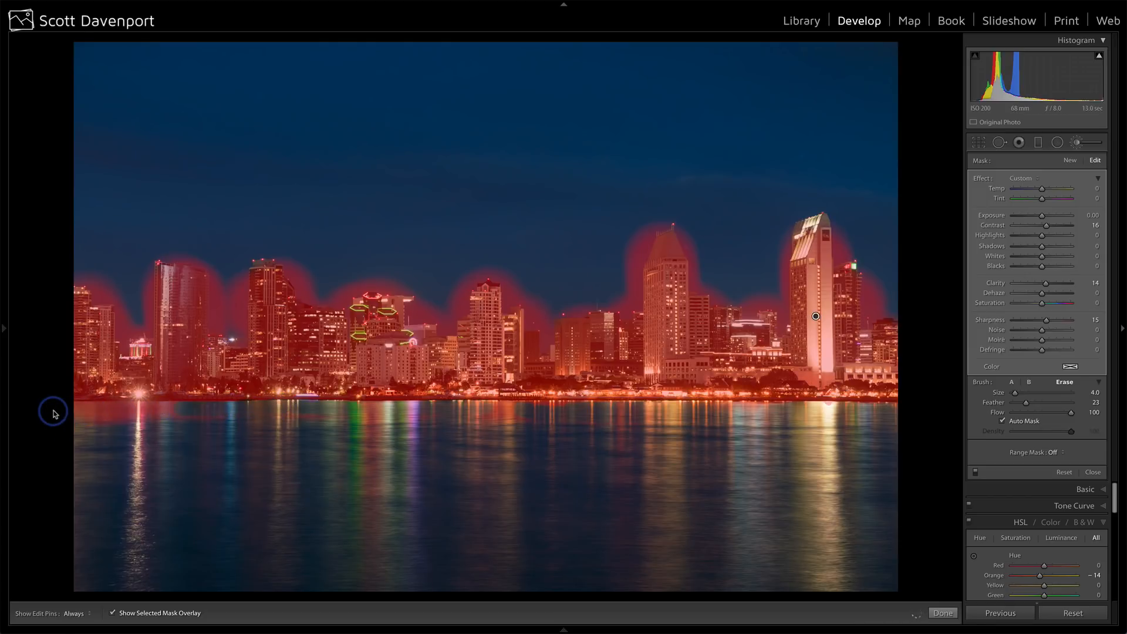
Turn Auto Mask off for the eraser and remove the mask remnants from the water along the shoreline.
{"action": "left_click", "coordinate": [1010, 422]}
{"action": "key", "text": "h"}
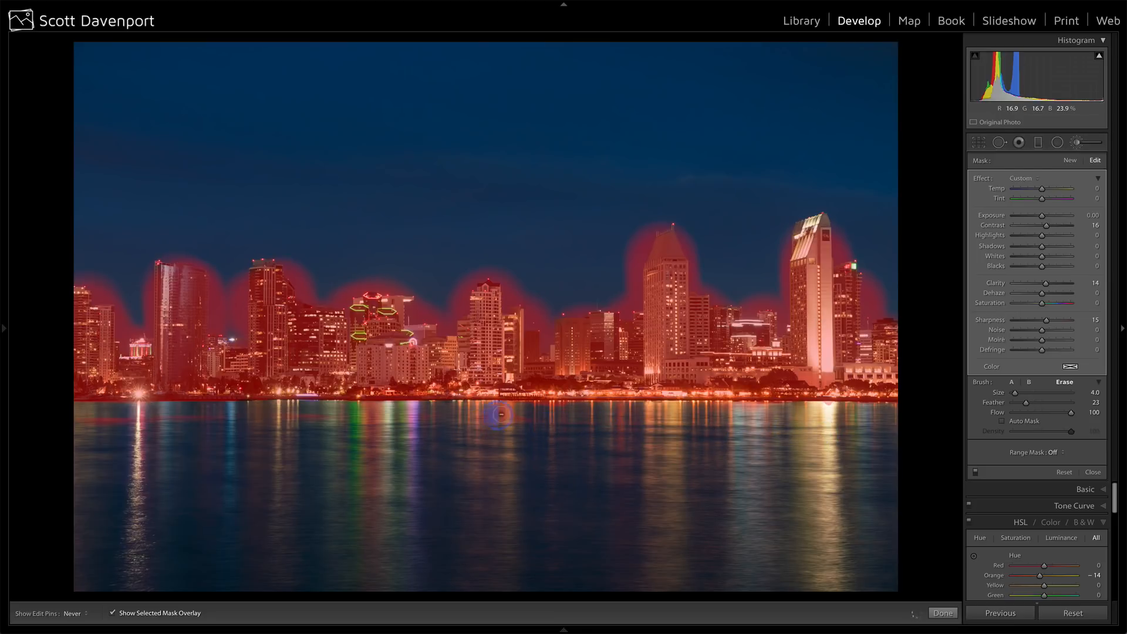
{"action": "key", "text": "h"}
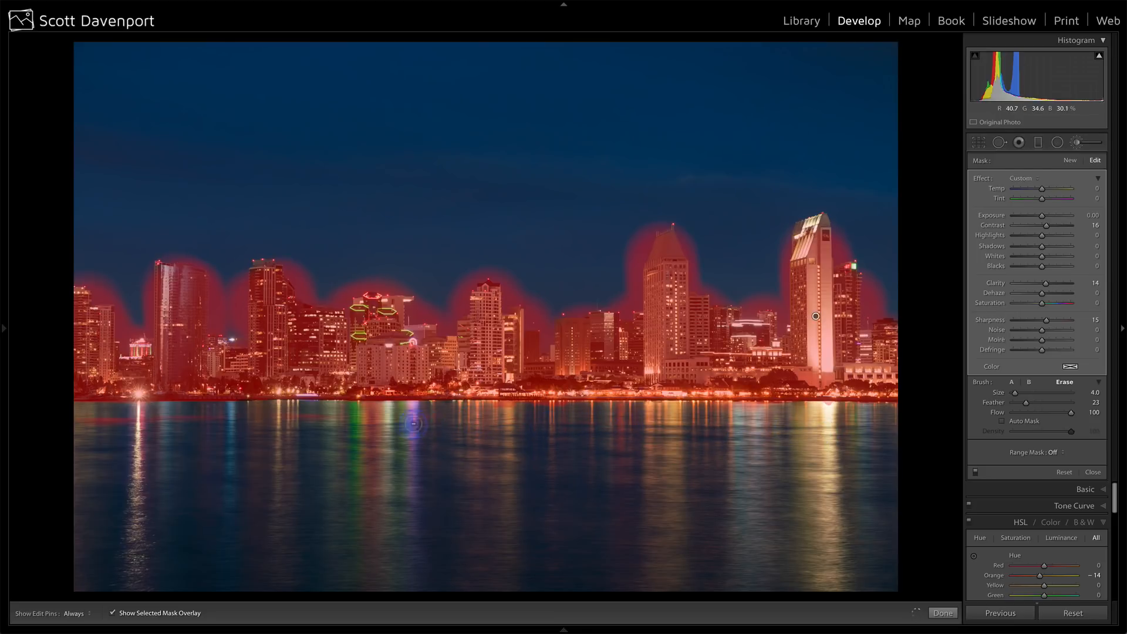
{"action": "key", "text": "h"}
{"action": "key", "text": "h"}
{"action": "key", "text": "h"}
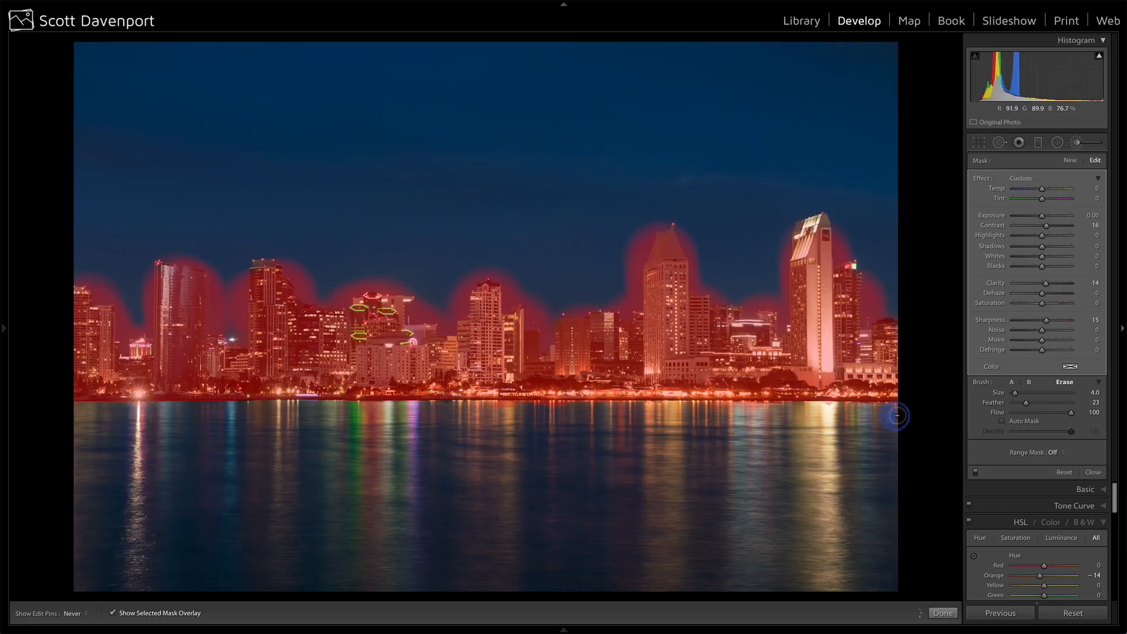
{"action": "key", "text": "h"}
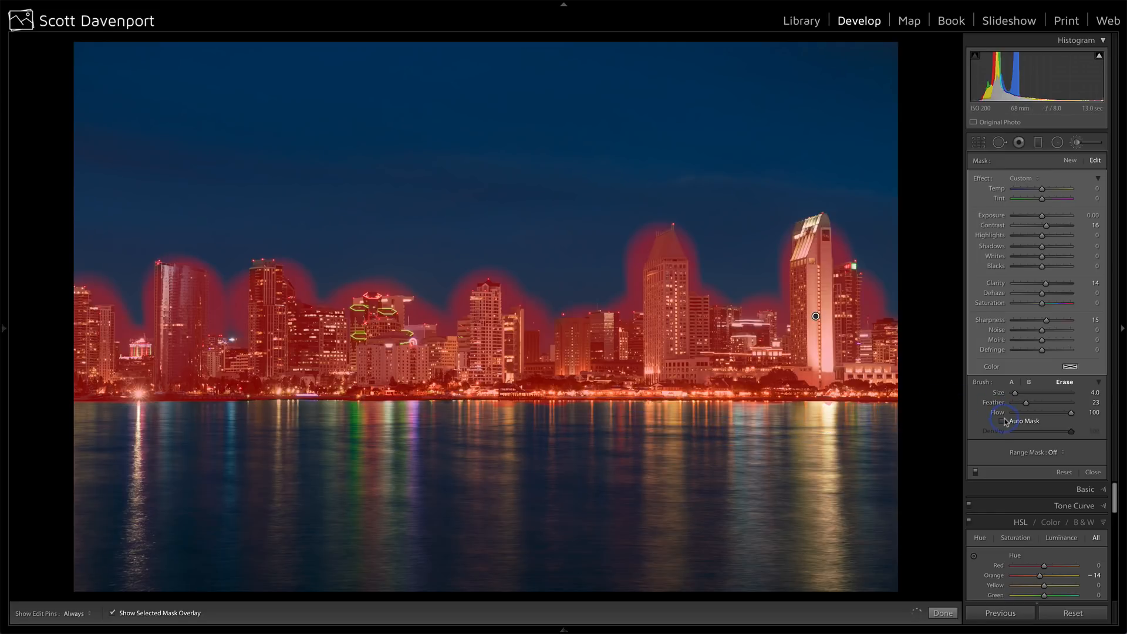
Turn Auto Mask back on and erase the mask spill in the sky around the two tallest towers and between them.
{"action": "key", "text": "h"}
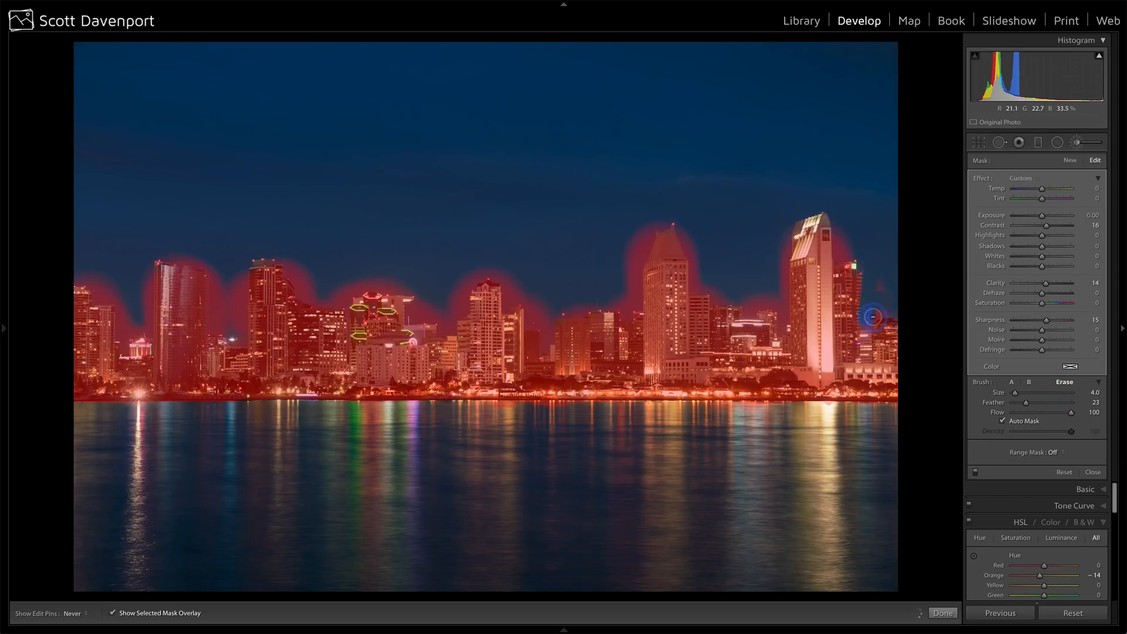
{"action": "key", "text": "h"}
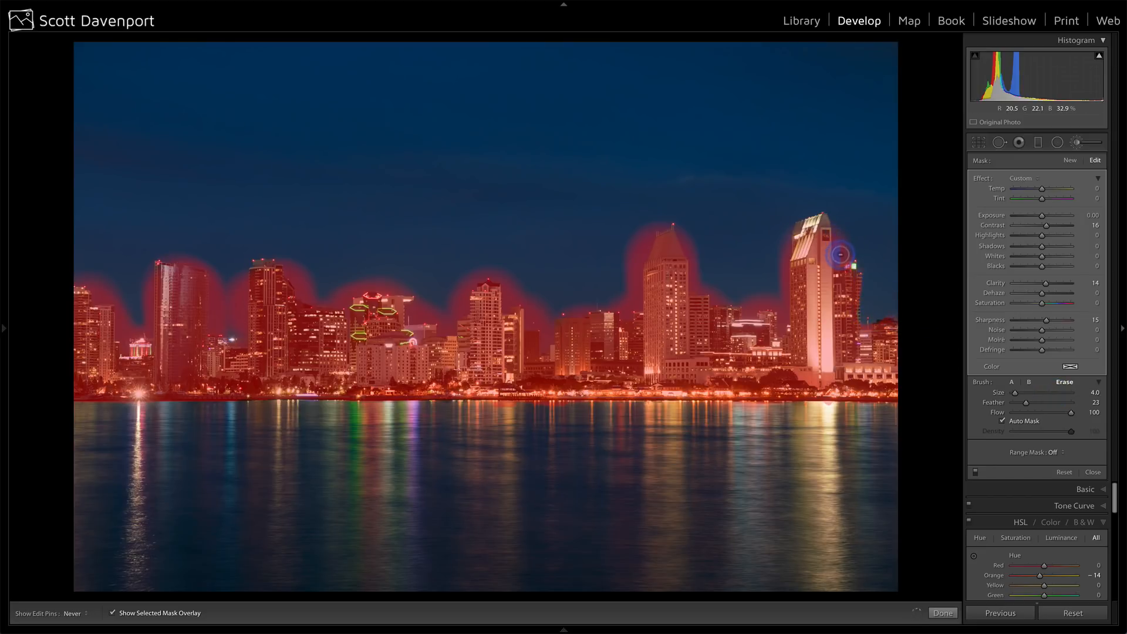
{"action": "key", "text": "h"}
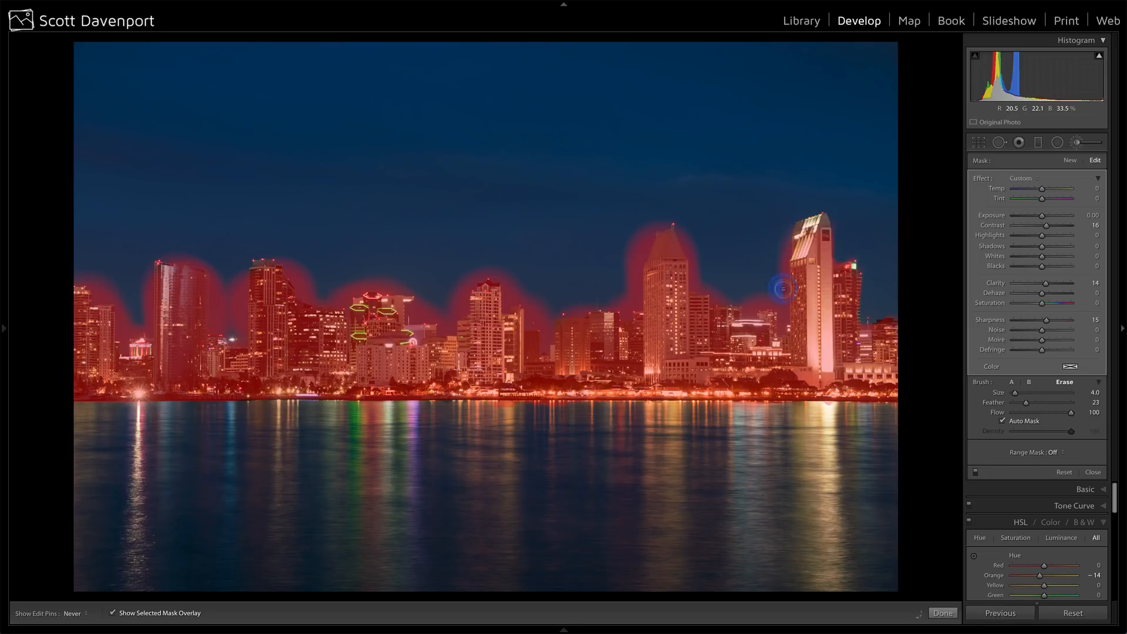
{"action": "mouse_move", "coordinate": [773, 303]}
{"action": "left_mouse_down"}
{"action": "mouse_move", "coordinate": [721, 303]}
{"action": "mouse_move", "coordinate": [682, 230]}
{"action": "mouse_move", "coordinate": [642, 227]}
{"action": "mouse_move", "coordinate": [624, 287]}
{"action": "left_mouse_up"}
{"action": "left_click", "coordinate": [701, 279]}
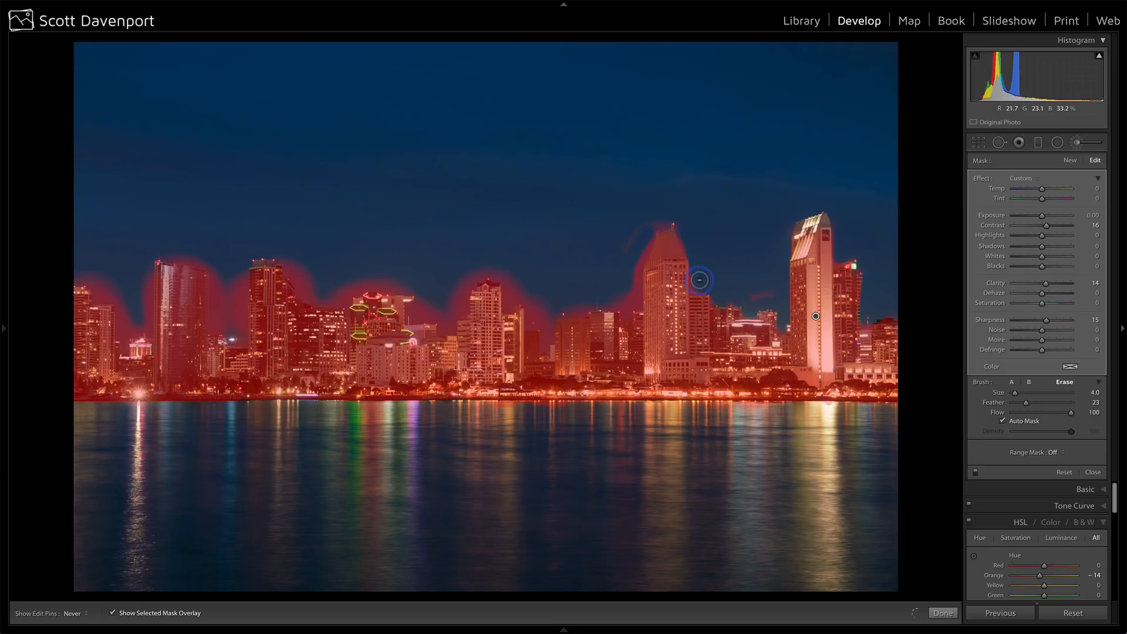
{"action": "left_click_drag", "start_coordinate": [747, 297], "coordinate": [772, 298]}
{"action": "key", "text": "h"}
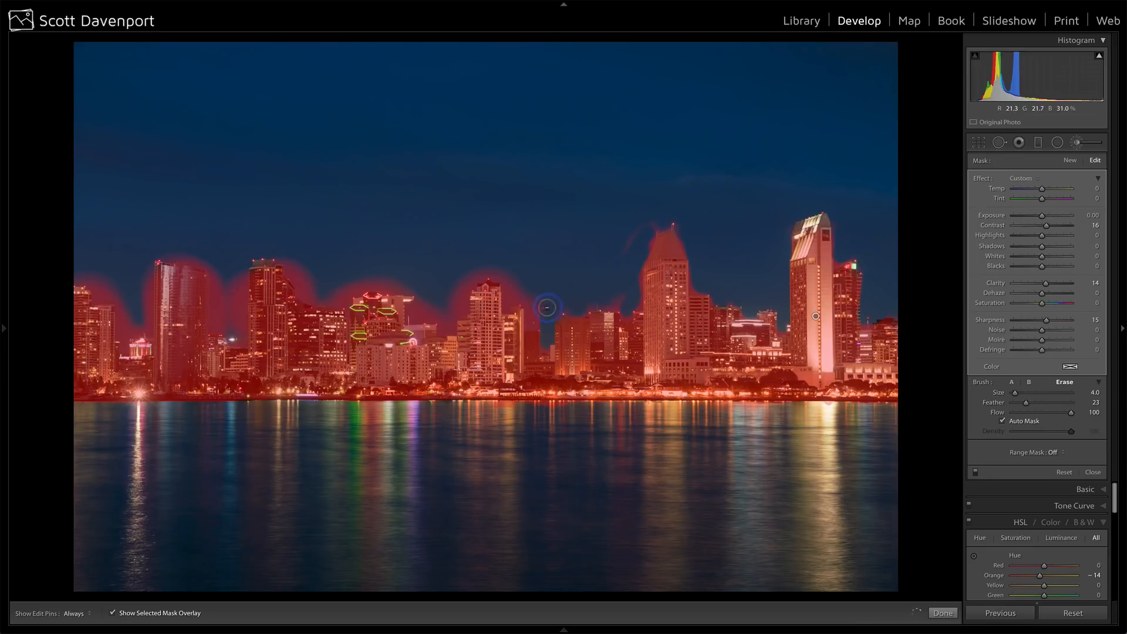
Erase the mask spill in the sky around the central tower, beside the pointed tower and above the green-lit building.
{"action": "mouse_move", "coordinate": [524, 294]}
{"action": "left_mouse_down"}
{"action": "mouse_move", "coordinate": [501, 280]}
{"action": "mouse_move", "coordinate": [472, 276]}
{"action": "mouse_move", "coordinate": [444, 327]}
{"action": "mouse_move", "coordinate": [451, 294]}
{"action": "mouse_move", "coordinate": [452, 315]}
{"action": "mouse_move", "coordinate": [482, 273]}
{"action": "mouse_move", "coordinate": [539, 305]}
{"action": "mouse_move", "coordinate": [502, 263]}
{"action": "left_mouse_up"}
{"action": "key", "text": "h"}
{"action": "left_click_drag", "start_coordinate": [613, 247], "coordinate": [626, 240]}
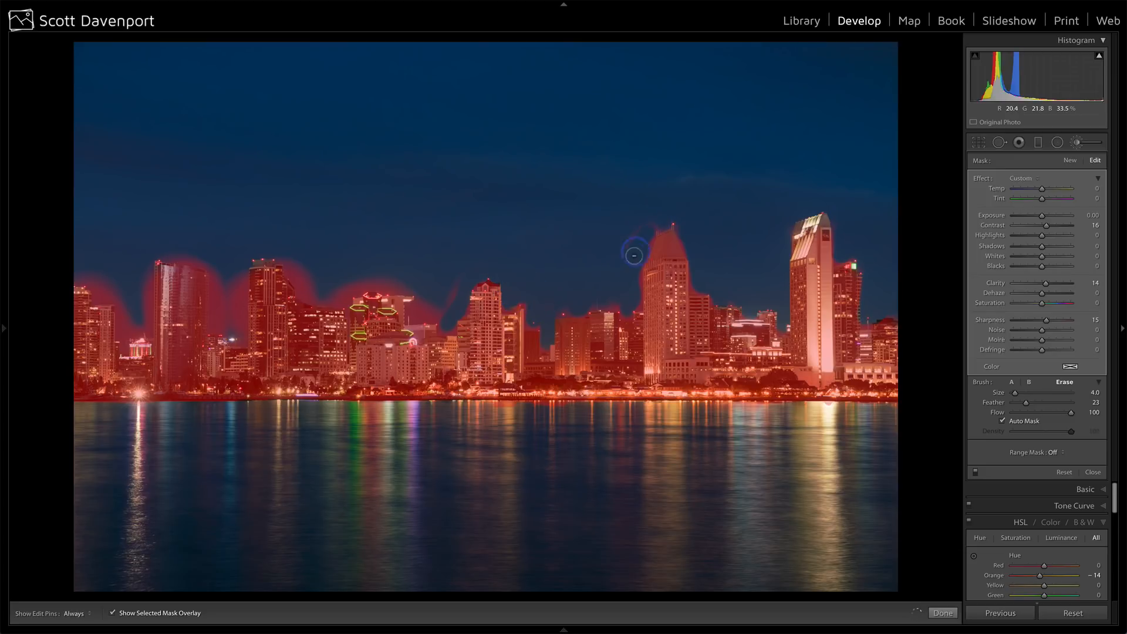
{"action": "key", "text": "h"}
{"action": "key", "text": "h"}
{"action": "mouse_move", "coordinate": [445, 330]}
{"action": "left_mouse_down"}
{"action": "mouse_move", "coordinate": [414, 313]}
{"action": "mouse_move", "coordinate": [453, 297]}
{"action": "left_mouse_up"}
{"action": "key", "text": "h"}
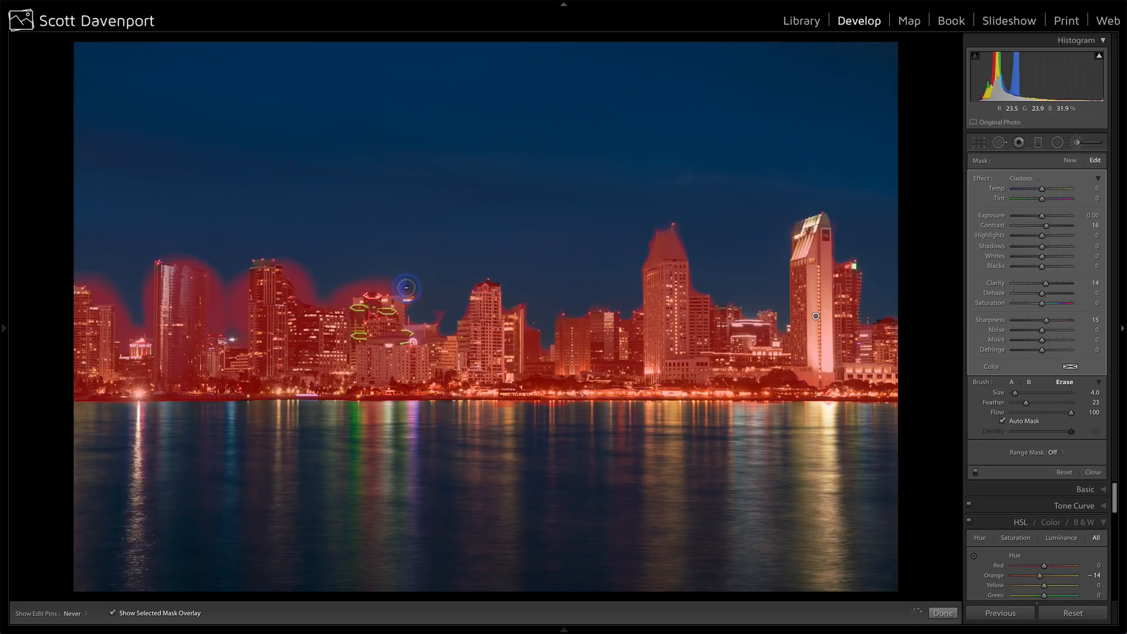
{"action": "key", "text": "h"}
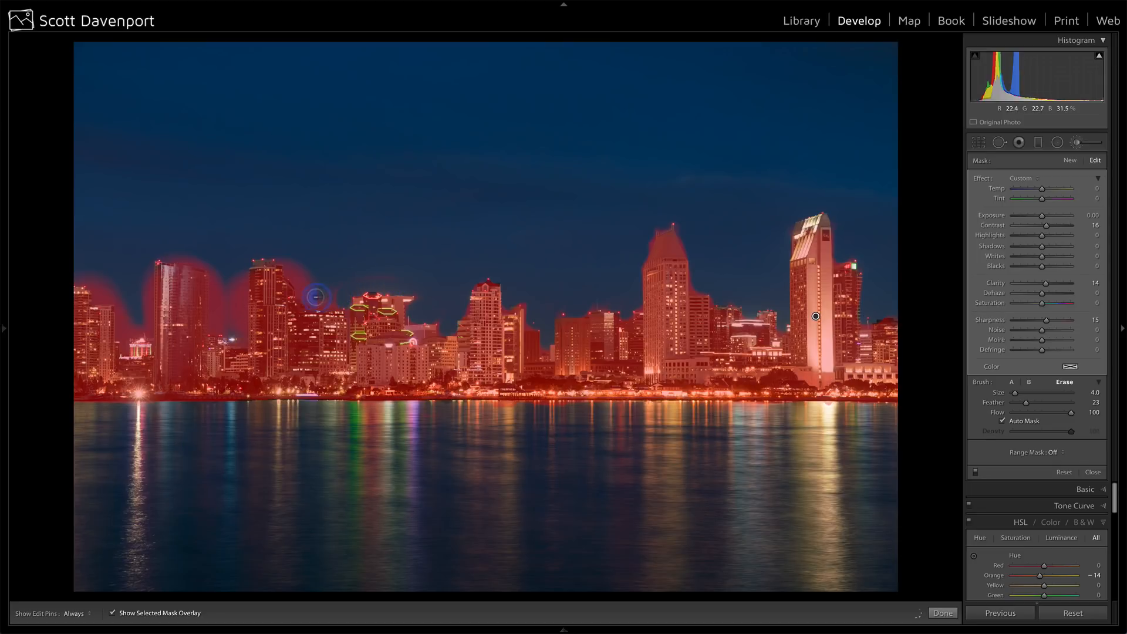
Erase the mask spill in the sky around the tall towers at the left end of the skyline.
{"action": "key", "text": "h"}
{"action": "mouse_move", "coordinate": [311, 274]}
{"action": "left_mouse_down"}
{"action": "mouse_move", "coordinate": [332, 295]}
{"action": "mouse_move", "coordinate": [296, 261]}
{"action": "mouse_move", "coordinate": [241, 275]}
{"action": "mouse_move", "coordinate": [237, 327]}
{"action": "mouse_move", "coordinate": [218, 323]}
{"action": "mouse_move", "coordinate": [215, 250]}
{"action": "mouse_move", "coordinate": [239, 327]}
{"action": "mouse_move", "coordinate": [236, 273]}
{"action": "mouse_move", "coordinate": [234, 307]}
{"action": "mouse_move", "coordinate": [229, 281]}
{"action": "mouse_move", "coordinate": [205, 259]}
{"action": "mouse_move", "coordinate": [162, 248]}
{"action": "mouse_move", "coordinate": [144, 265]}
{"action": "mouse_move", "coordinate": [144, 325]}
{"action": "mouse_move", "coordinate": [124, 339]}
{"action": "mouse_move", "coordinate": [119, 294]}
{"action": "mouse_move", "coordinate": [67, 273]}
{"action": "mouse_move", "coordinate": [112, 260]}
{"action": "mouse_move", "coordinate": [112, 299]}
{"action": "mouse_move", "coordinate": [65, 279]}
{"action": "mouse_move", "coordinate": [106, 283]}
{"action": "mouse_move", "coordinate": [107, 273]}
{"action": "mouse_move", "coordinate": [132, 323]}
{"action": "mouse_move", "coordinate": [111, 275]}
{"action": "left_mouse_up"}
{"action": "key", "text": "h"}
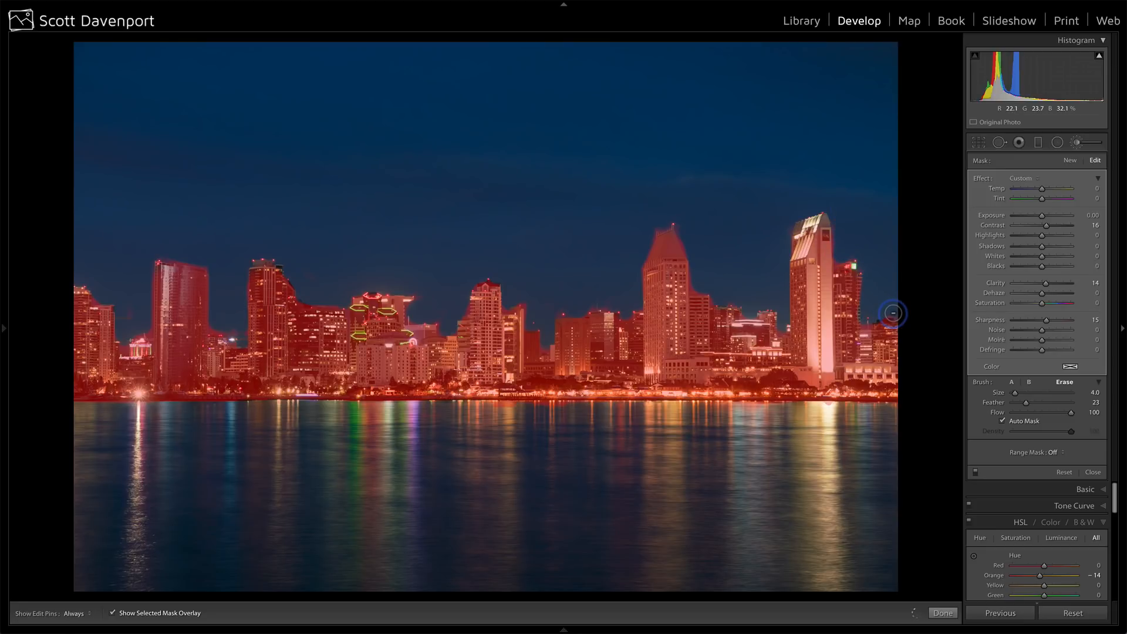
{"action": "key", "text": "h"}
Hide the mask overlay and compare the skyline with the brush adjustment off and on.
{"action": "left_click", "coordinate": [112, 613]}
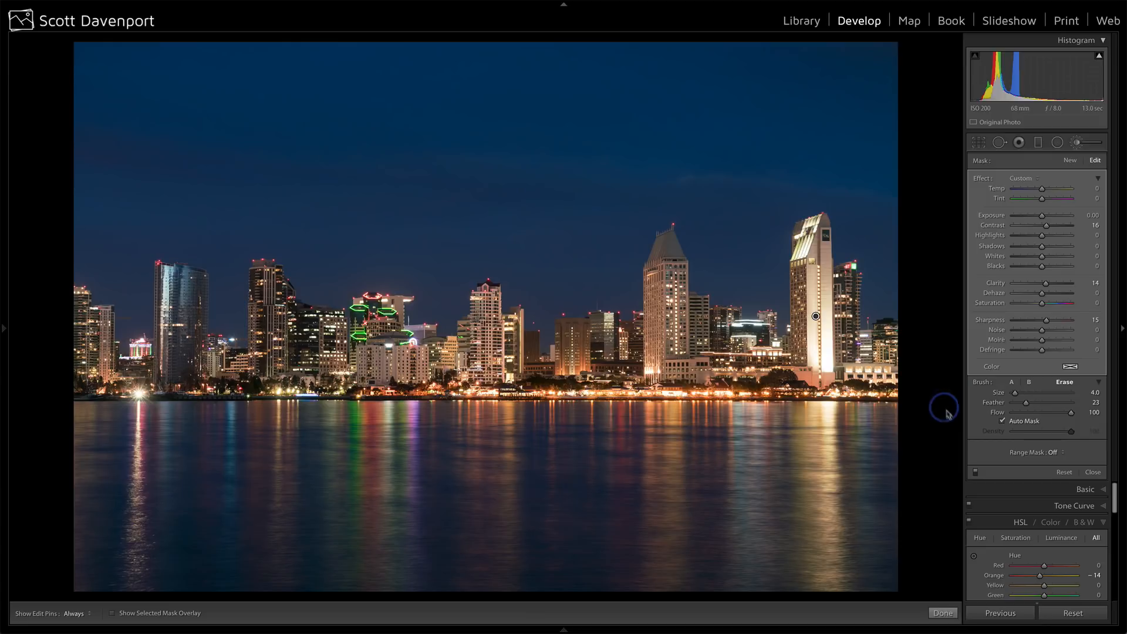
{"action": "left_click", "coordinate": [976, 473]}
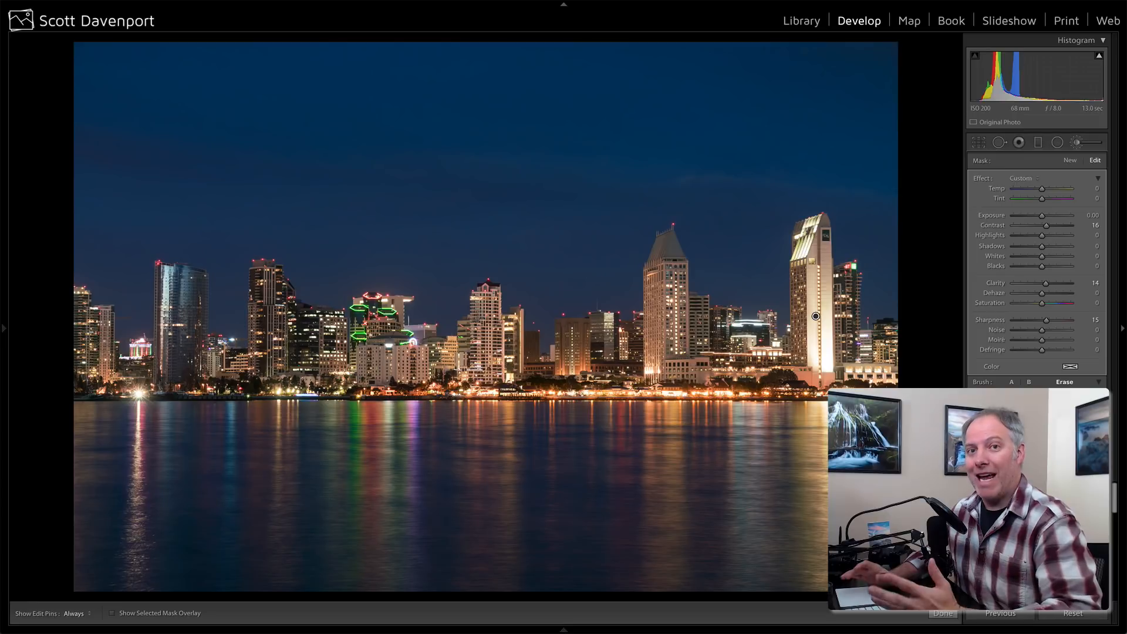
{"action": "left_click", "coordinate": [975, 473]}
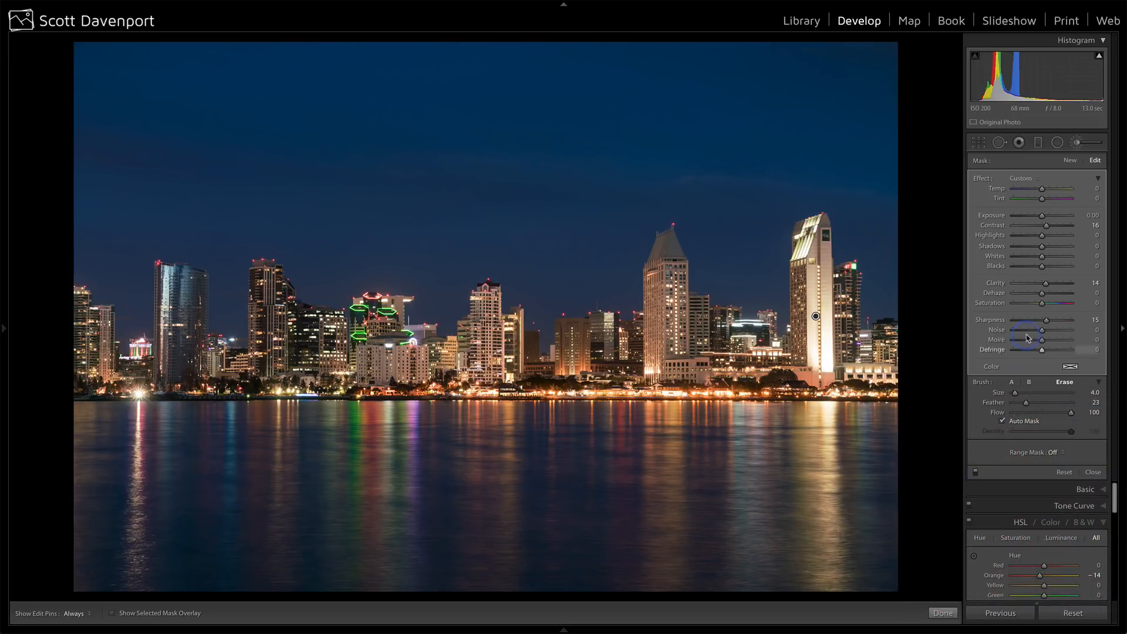
Lower the Highlights of the skyline brush adjustment slightly and close the brush.
{"action": "left_click", "coordinate": [1042, 236]}
{"action": "left_click_drag", "start_coordinate": [1042, 236], "coordinate": [1036, 238]}
{"action": "left_click", "coordinate": [1090, 471]}
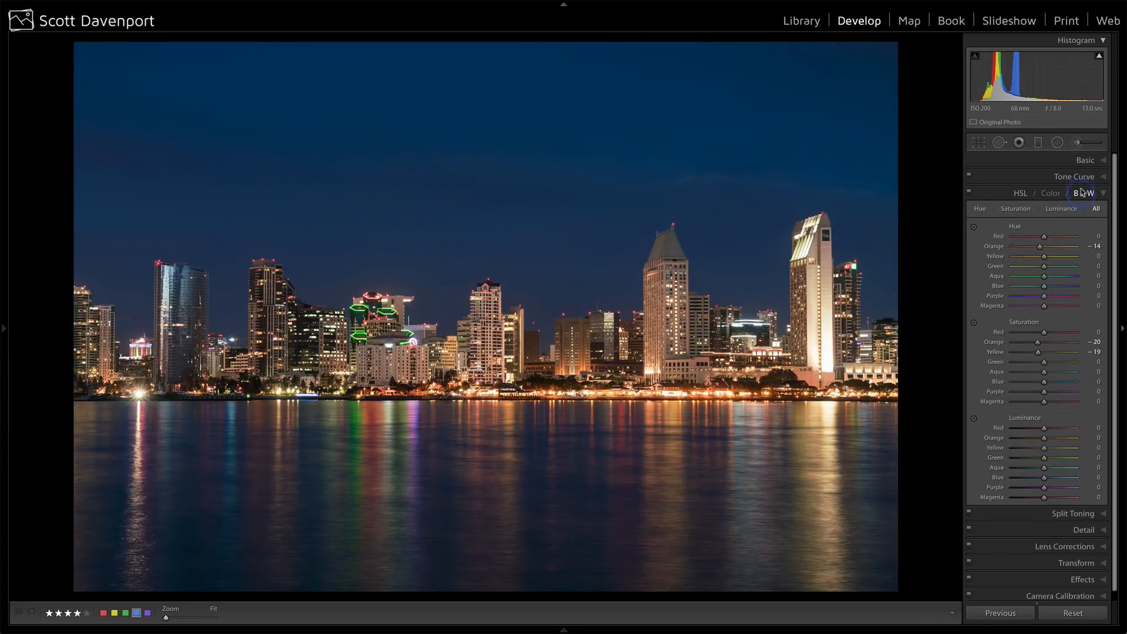
Try to brighten the midtones with a two-point RGB tone curve, and reset the point curve to Linear.
{"action": "left_click", "coordinate": [1081, 178]}
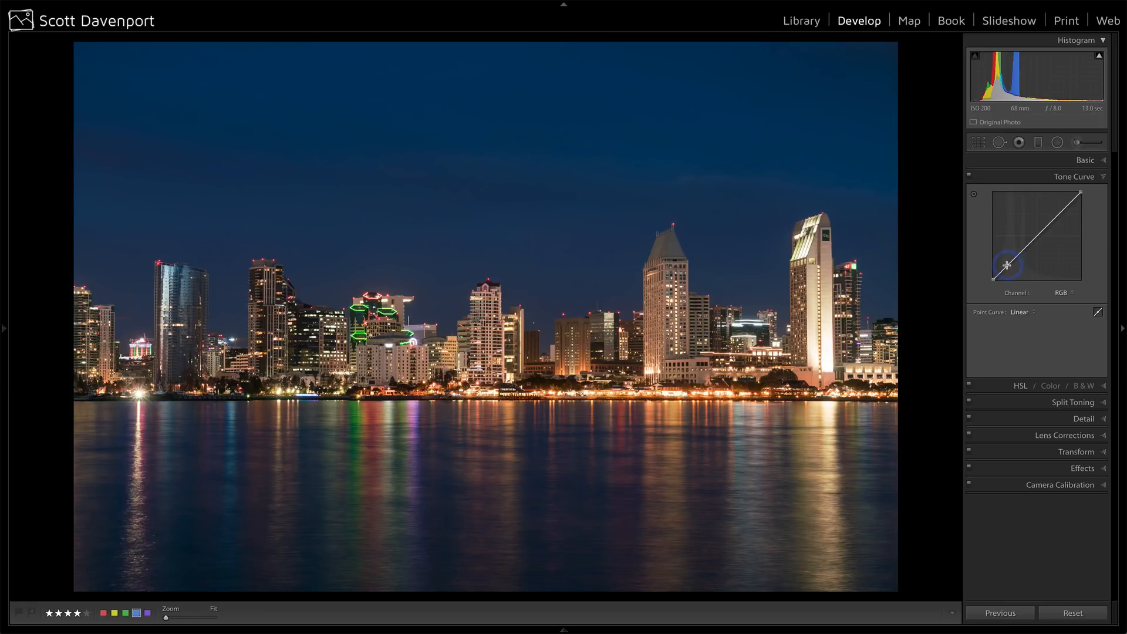
{"action": "left_click", "coordinate": [1005, 267]}
{"action": "left_click_drag", "start_coordinate": [1007, 269], "coordinate": [1022, 251]}
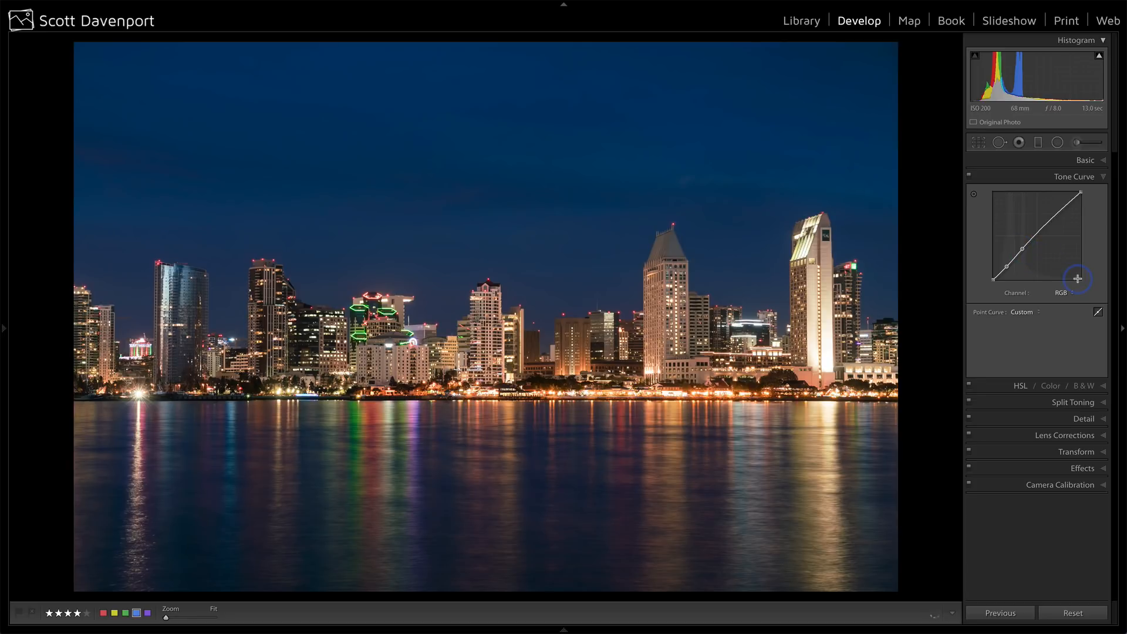
{"action": "left_click", "coordinate": [968, 179]}
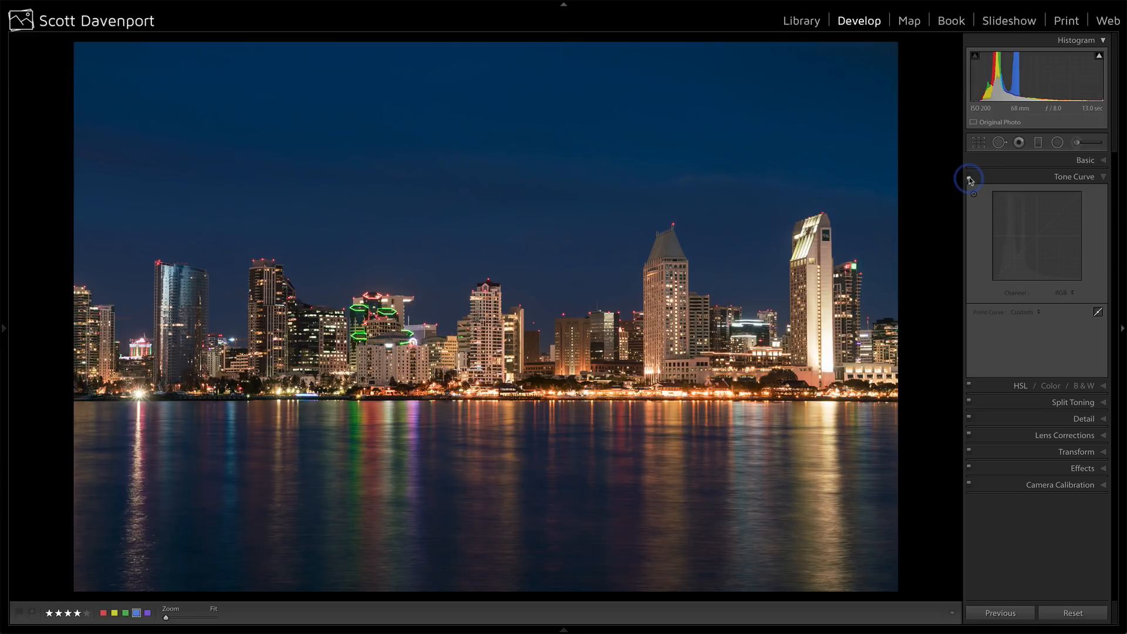
{"action": "left_click", "coordinate": [969, 177]}
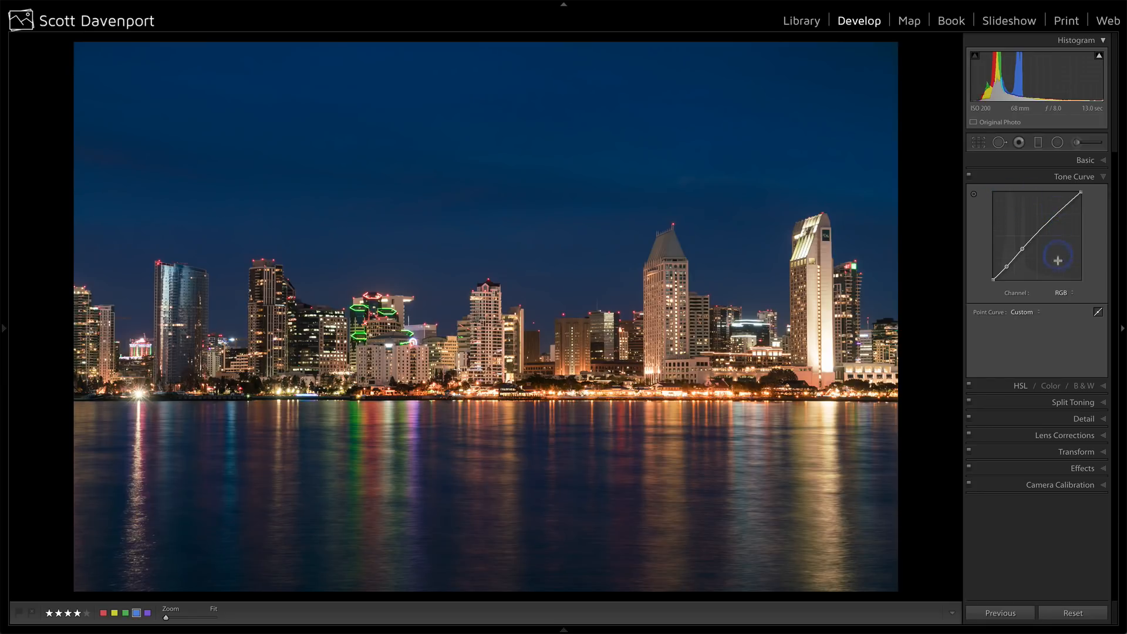
{"action": "left_click", "coordinate": [1022, 312]}
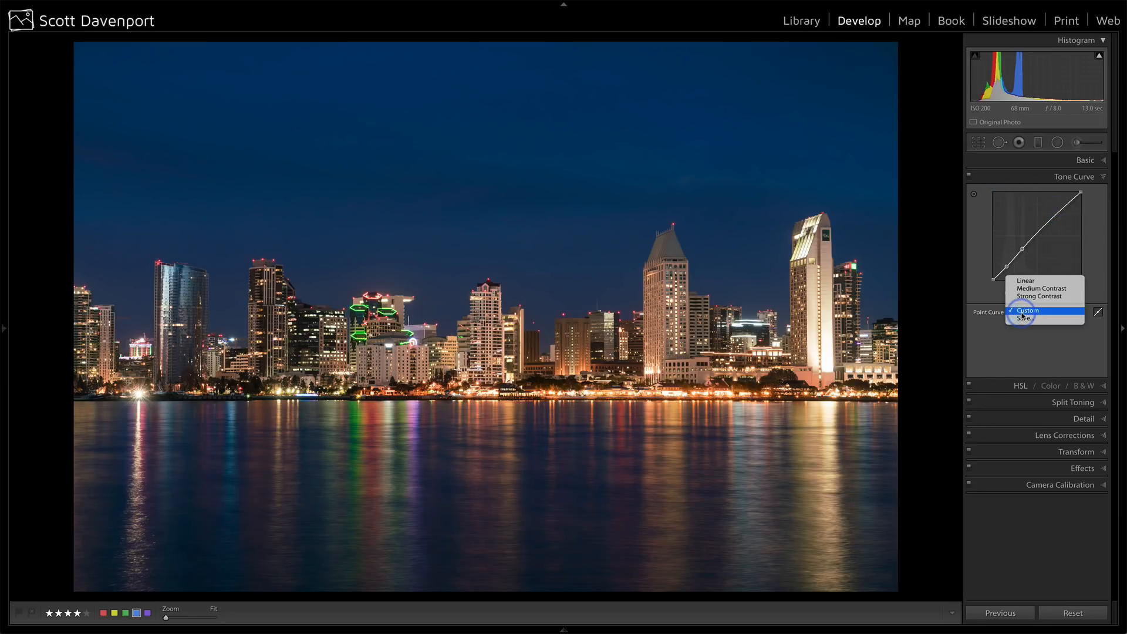
{"action": "left_click", "coordinate": [1025, 284]}
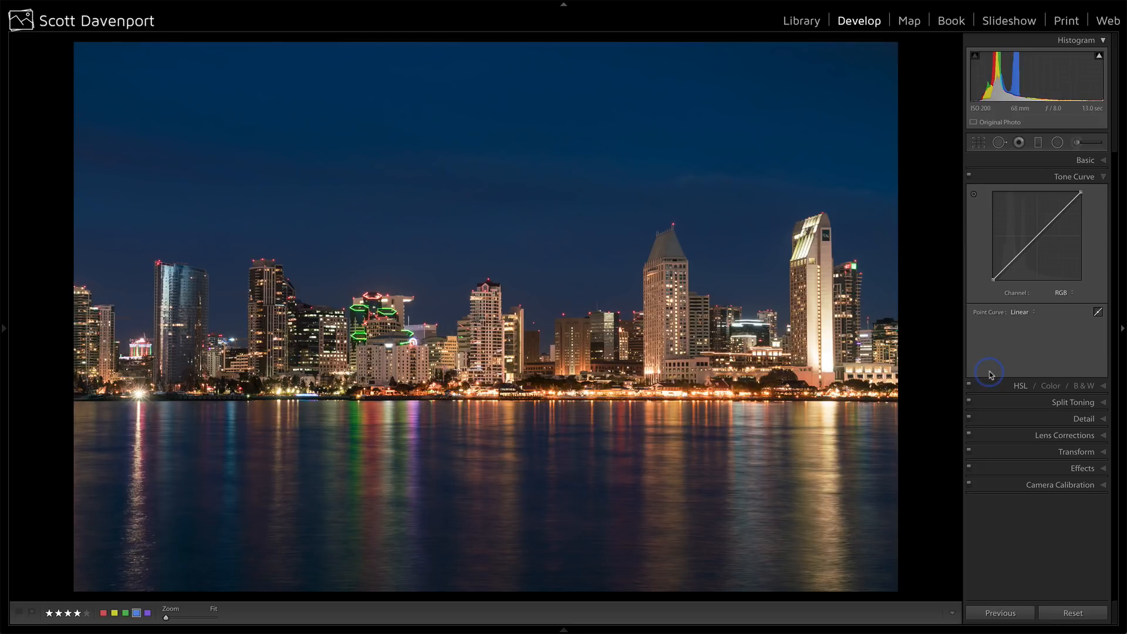
Compare the edited photo with its Before version.
{"action": "key", "text": "backslash"}
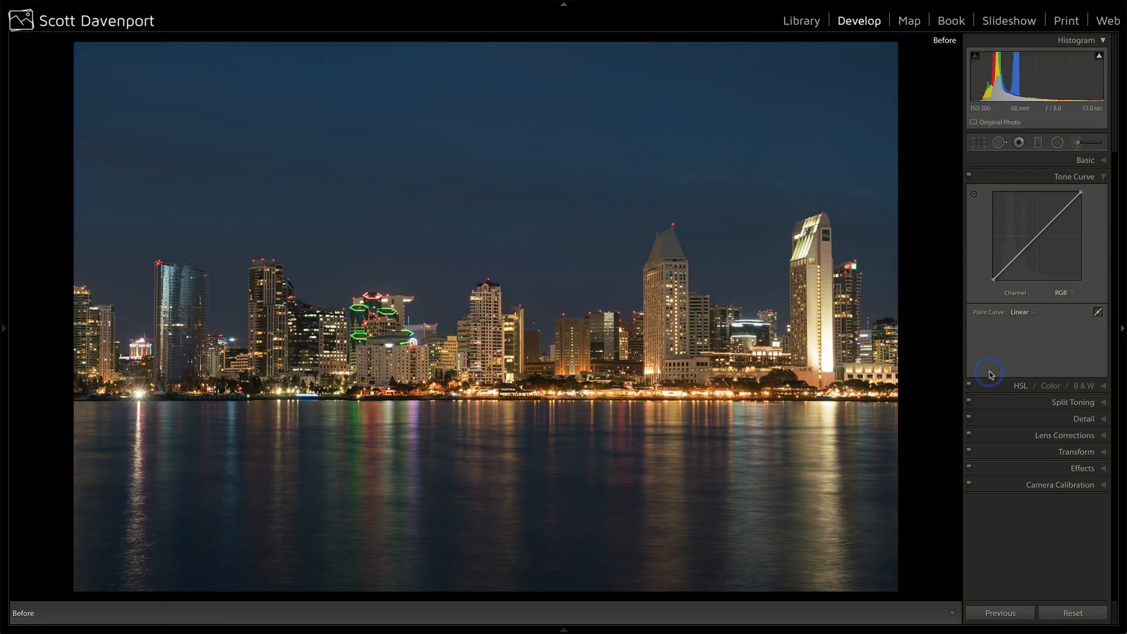
{"action": "key", "text": "backslash"}
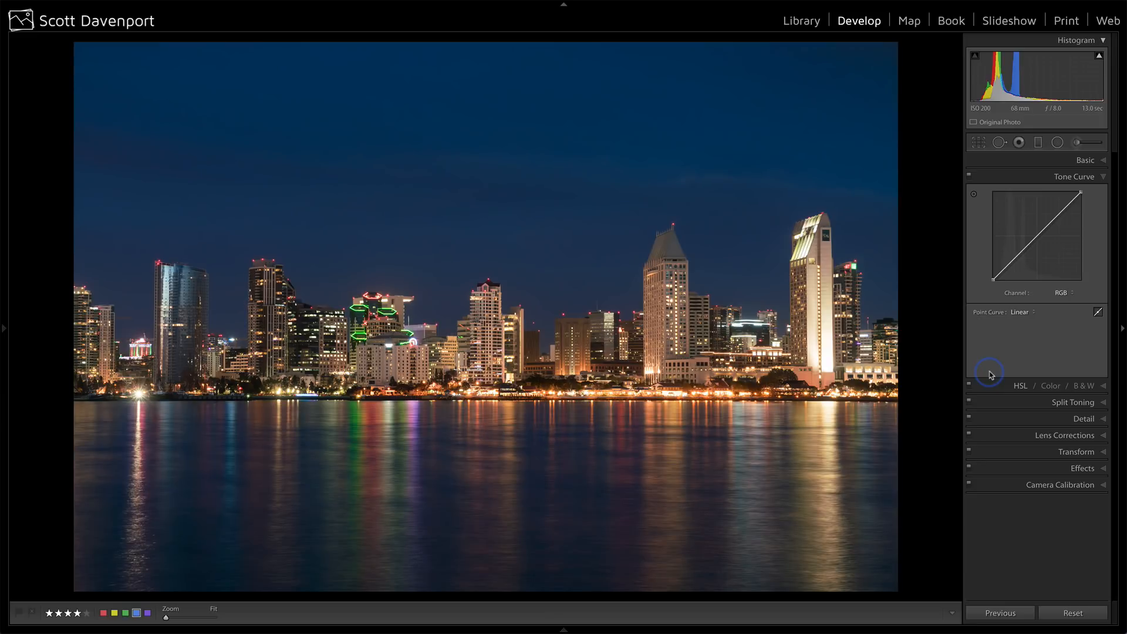